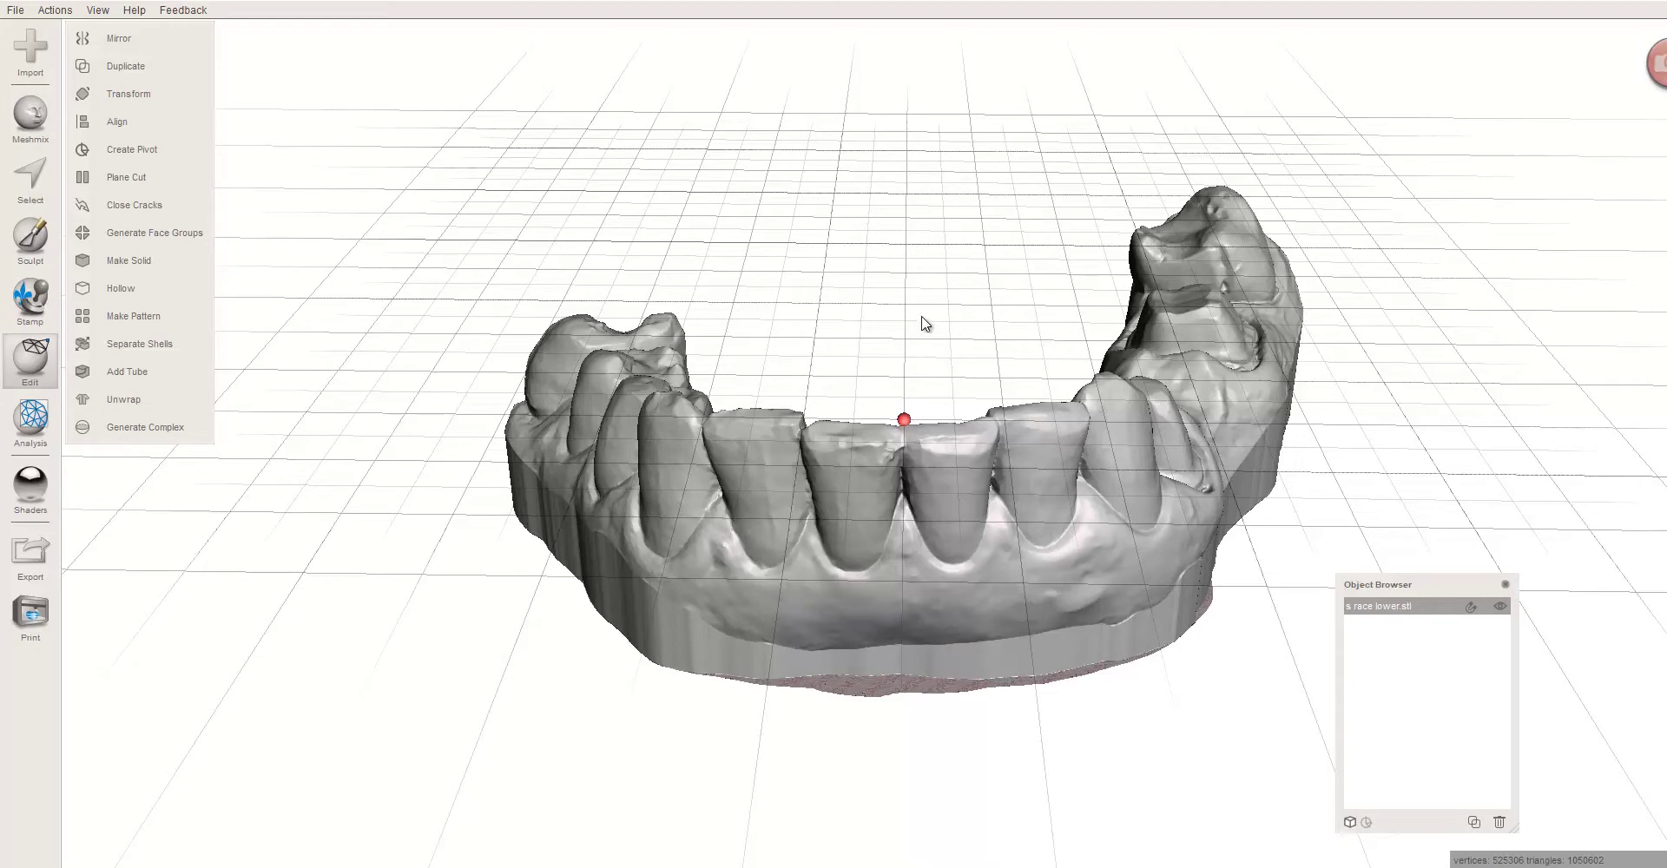
Step: Examine the lower dental arch model from the front, sides and underside, toggling its visibility off and on
right_drag(910, 573, 934, 595)
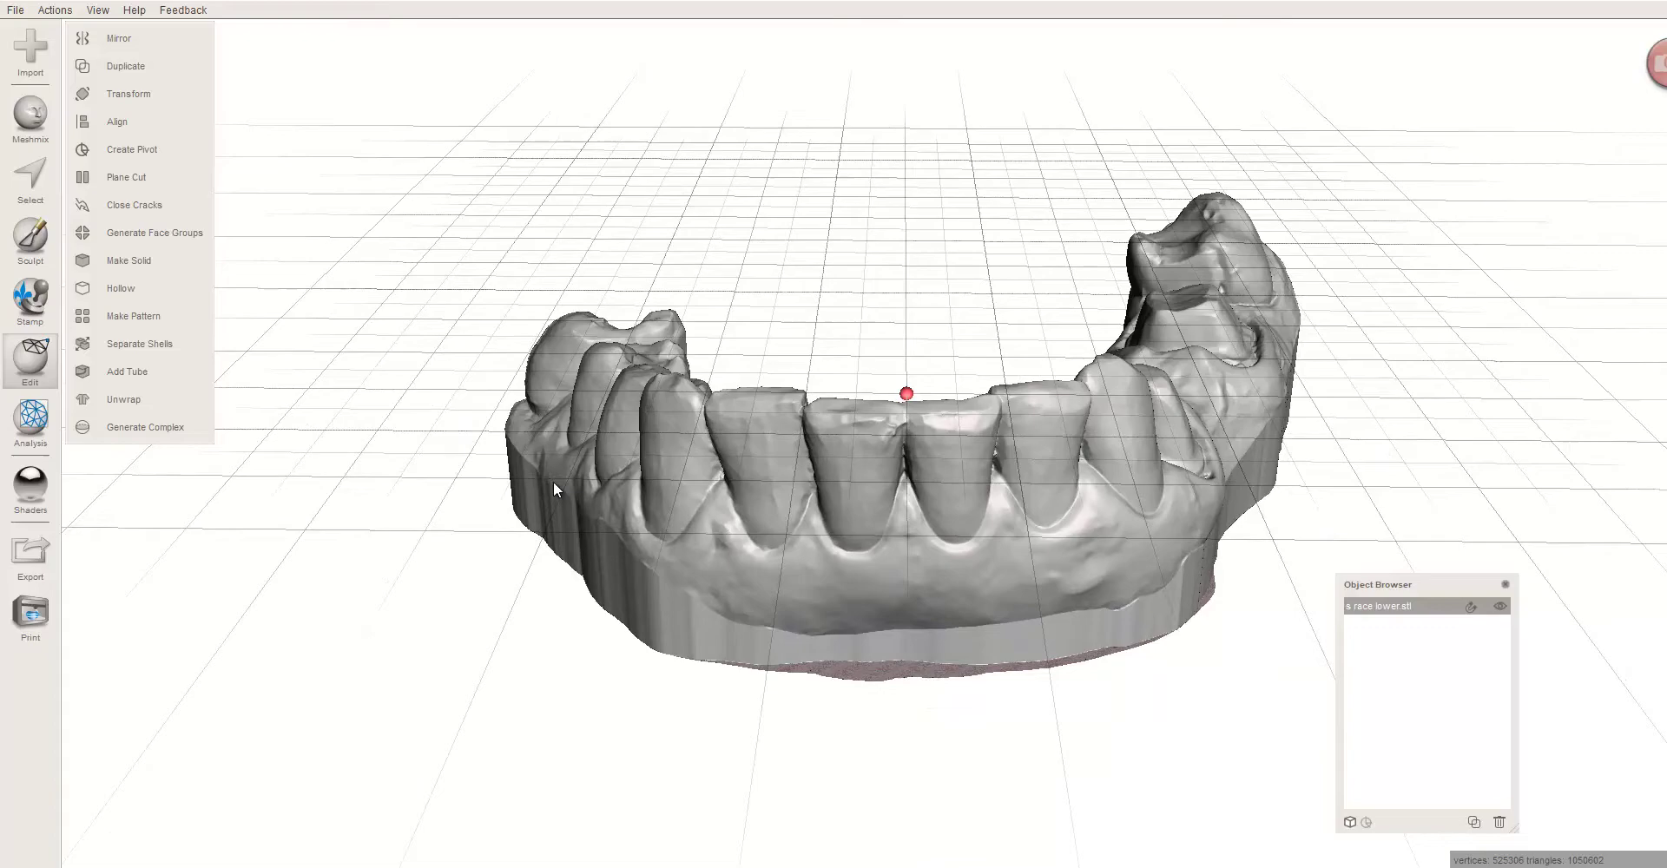
right_drag(910, 590, 975, 560)
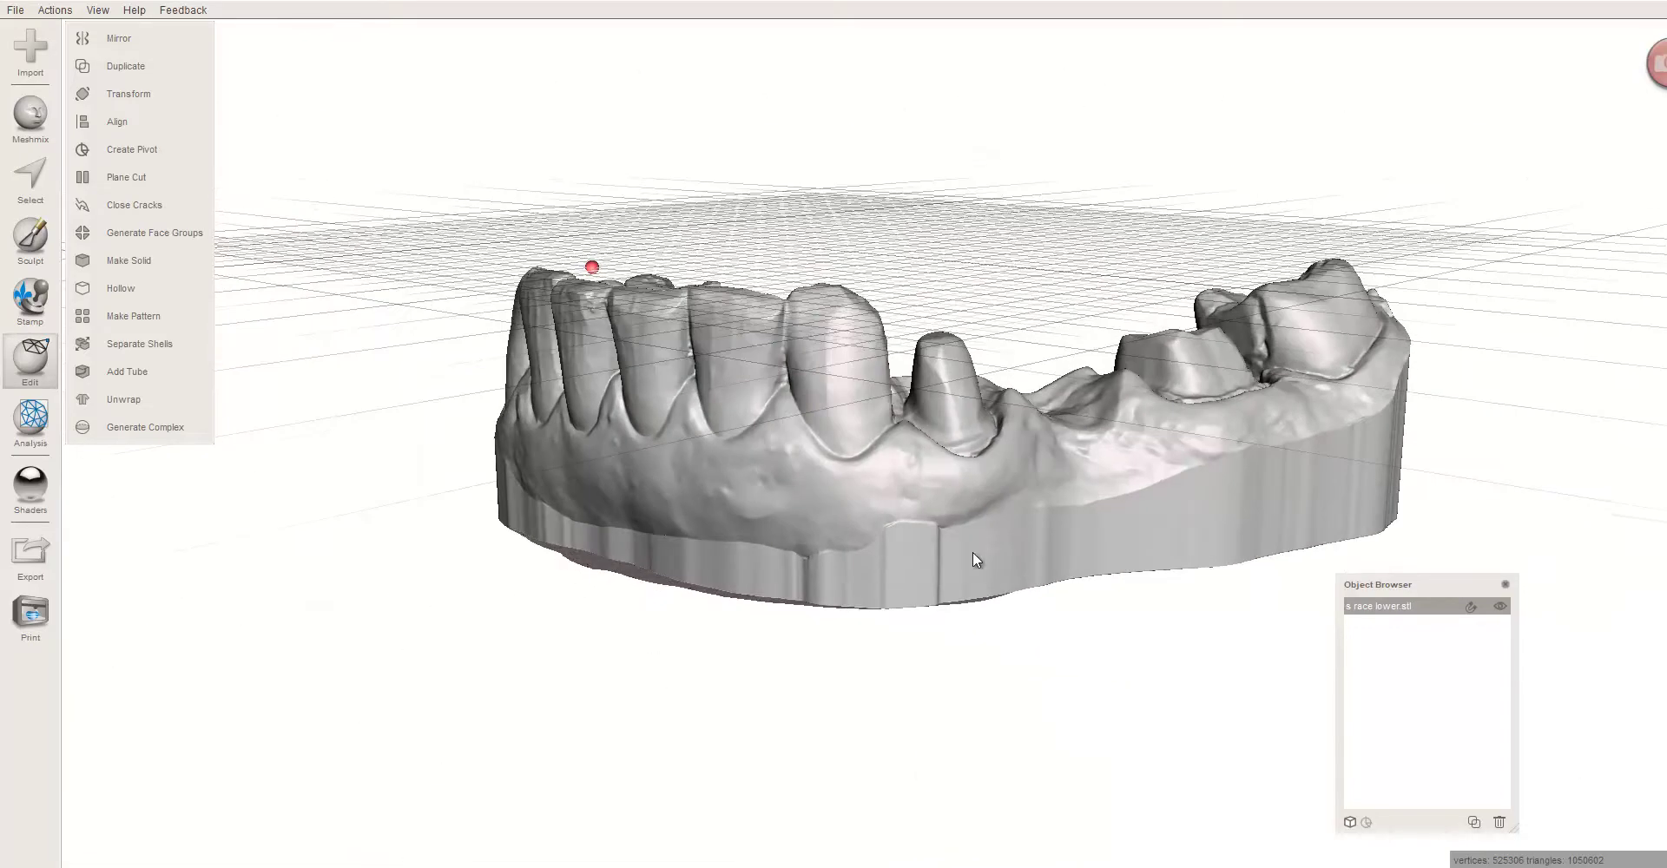
right_drag(1361, 451, 814, 301)
right_drag(1030, 315, 829, 657)
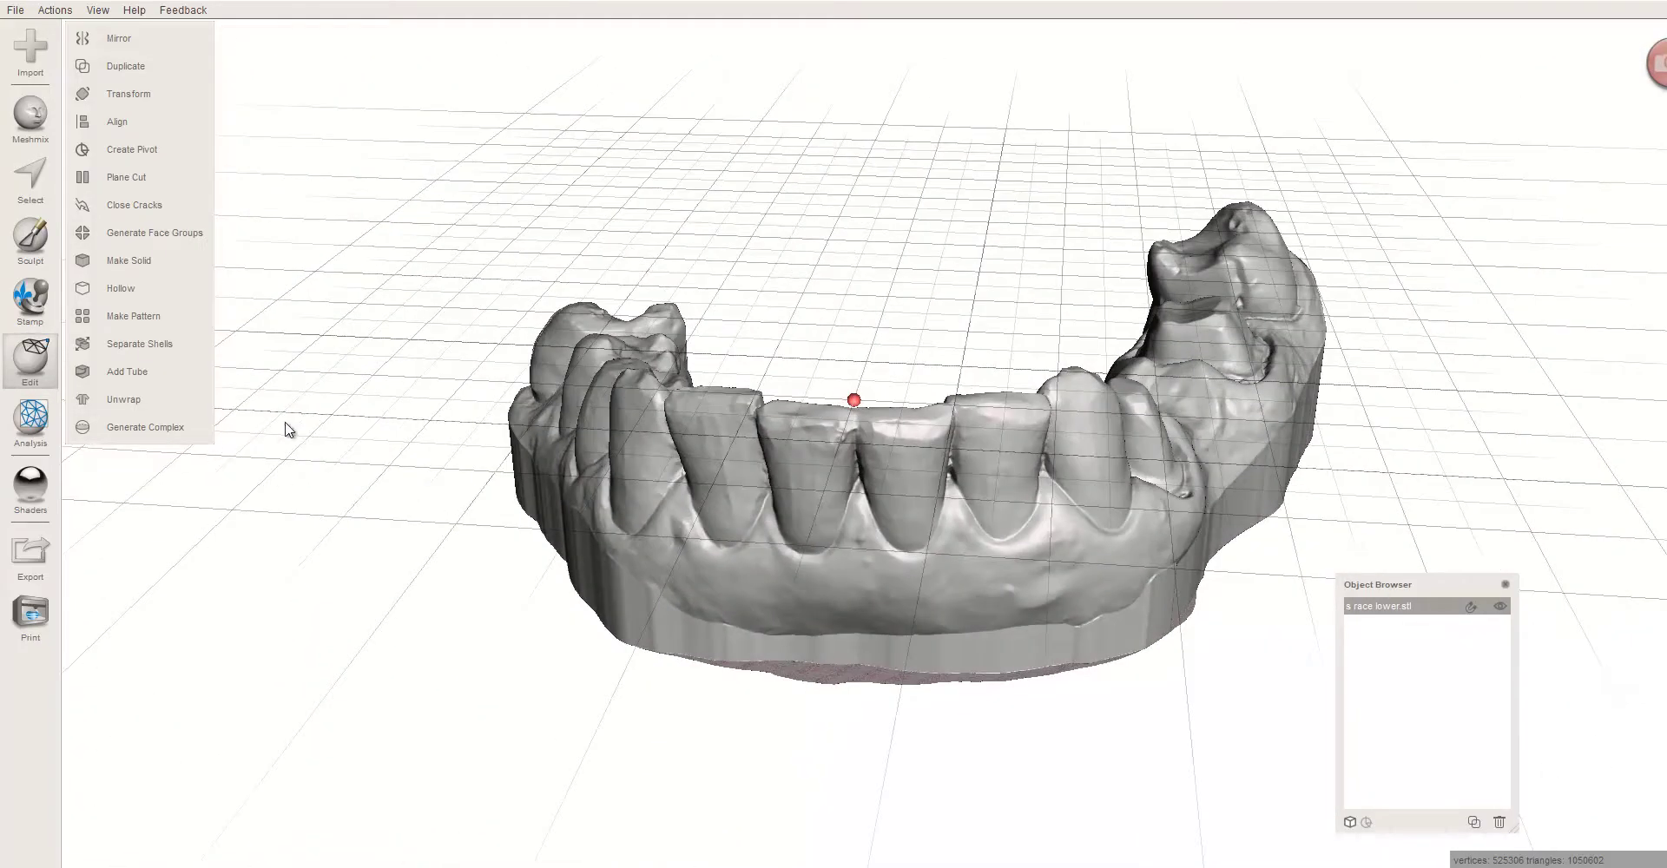
right_drag(696, 537, 1128, 610)
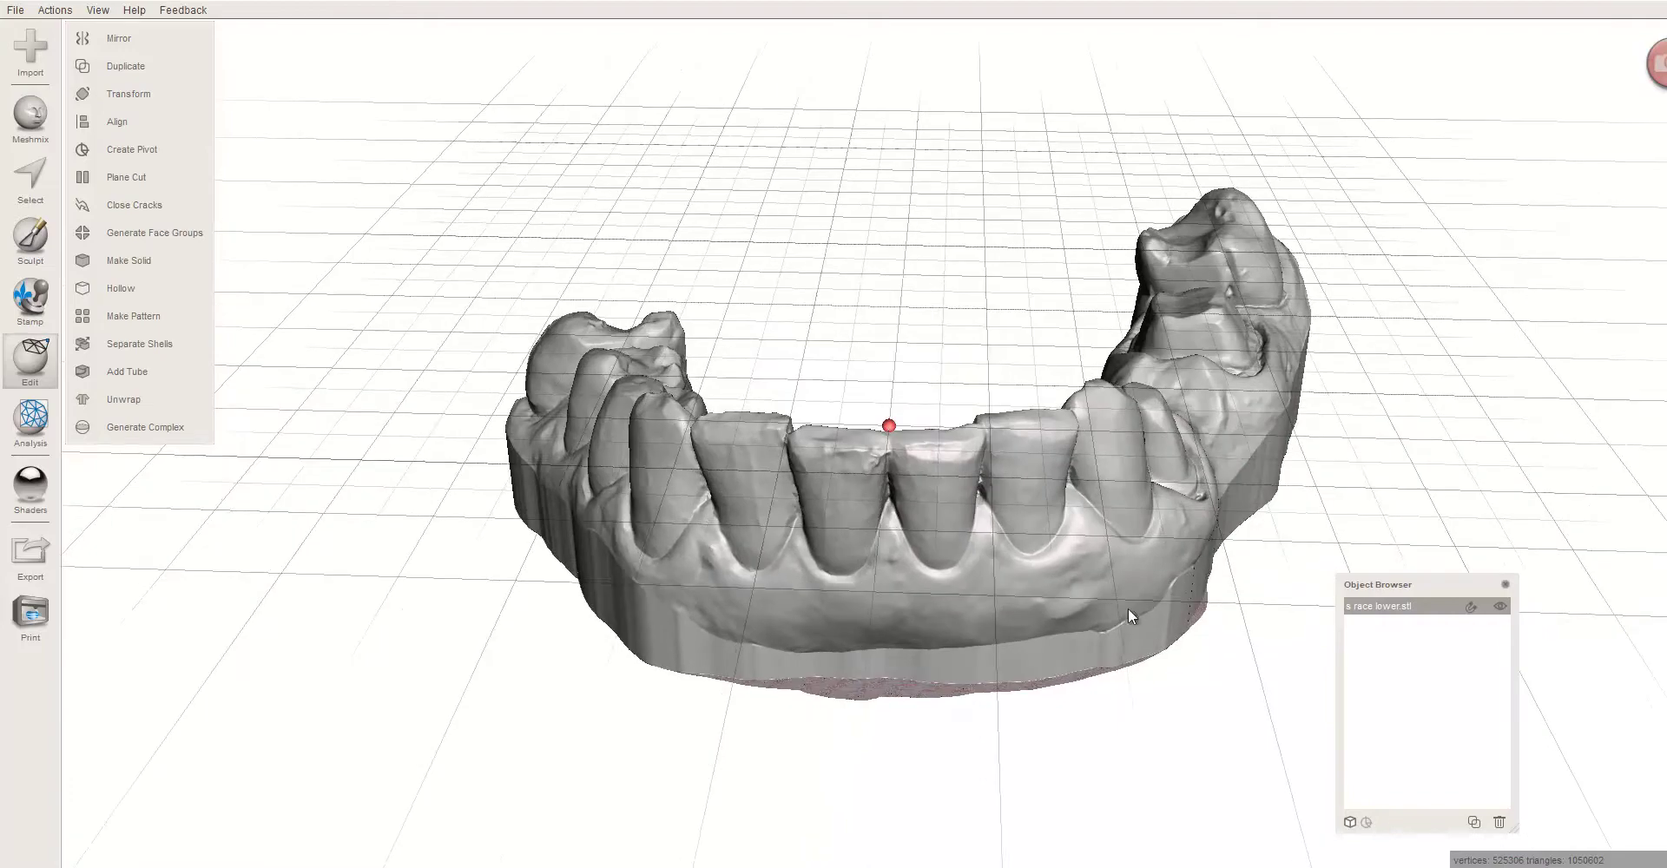
click(1503, 609)
mouse_move(967, 651)
right_down()
mouse_move(949, 569)
mouse_move(673, 578)
mouse_move(987, 599)
mouse_move(977, 622)
right_up()
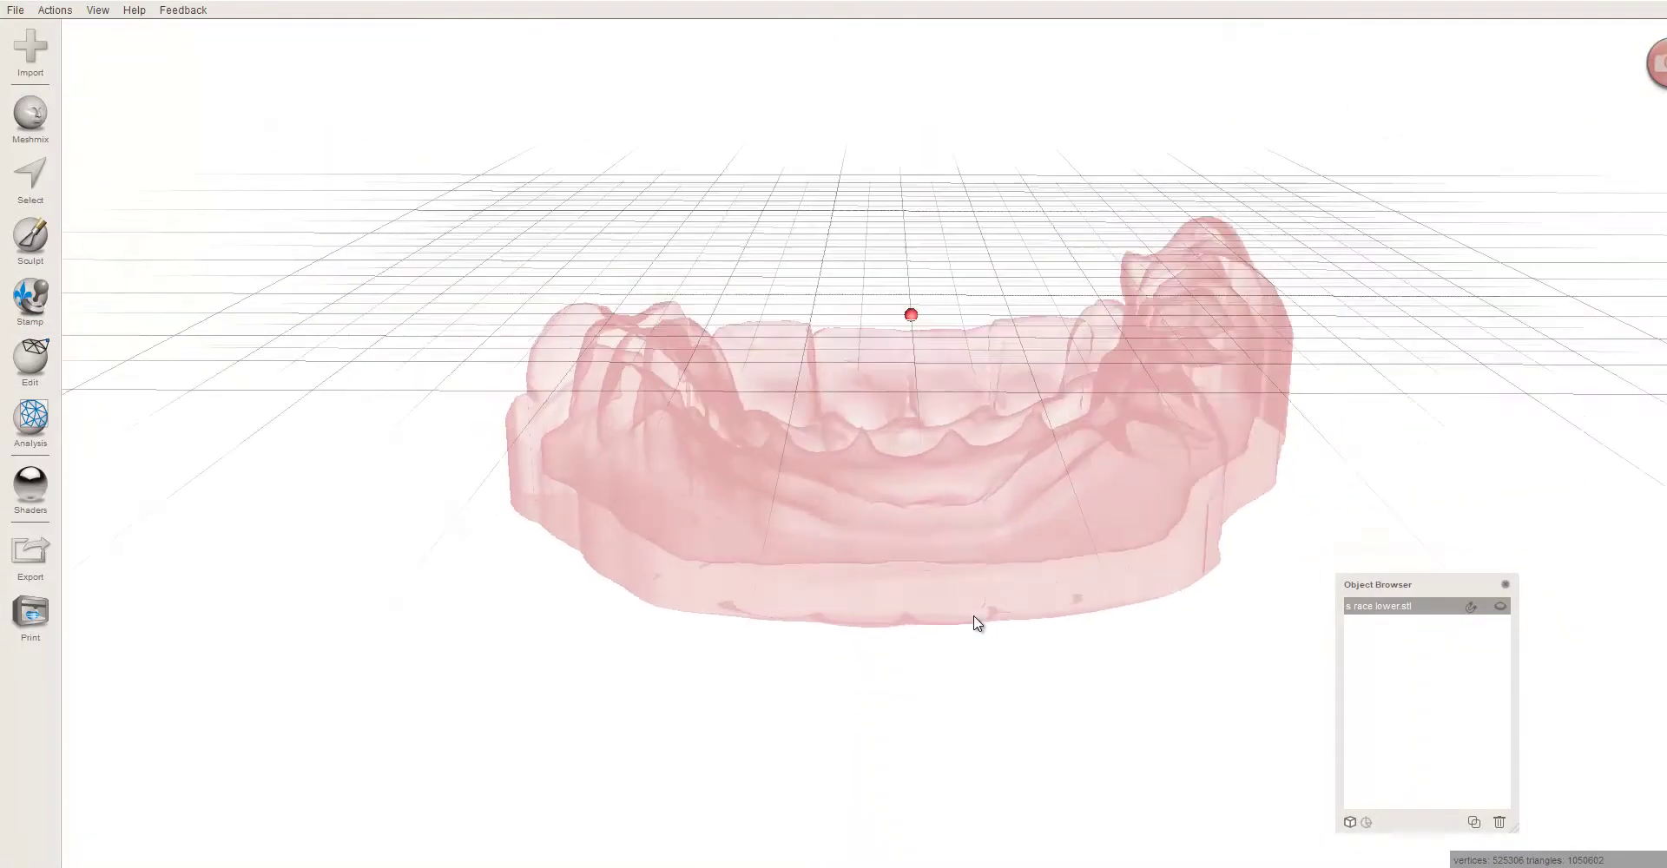
click(1503, 608)
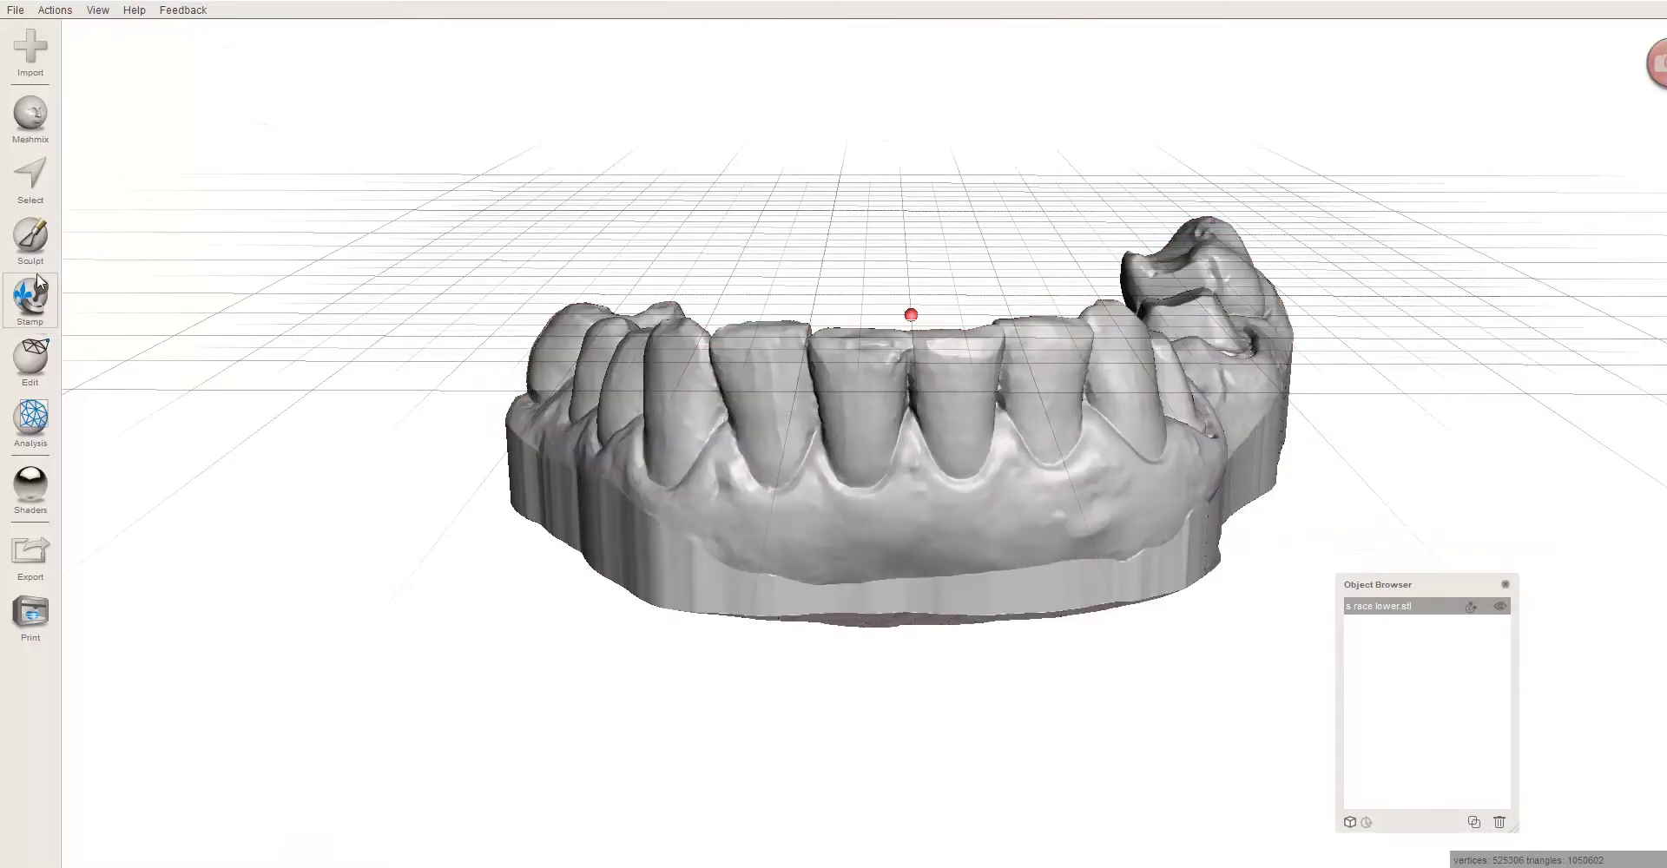
Step: Preview a horizontal plane cut through the base to examine the model's hollow interior, and cancel the cut
click(33, 356)
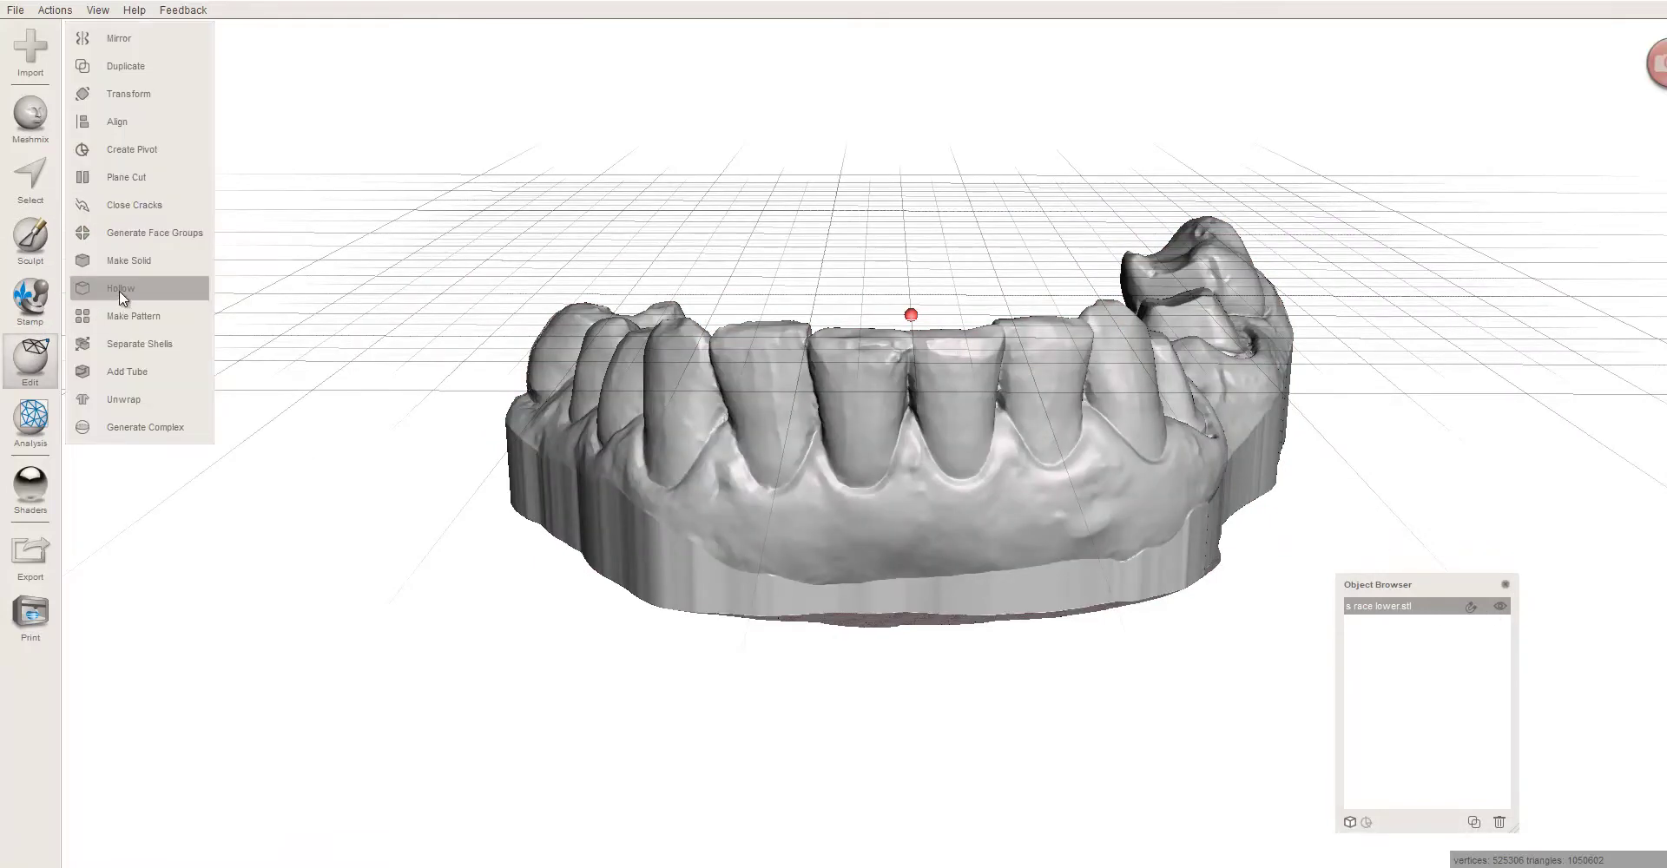
click(162, 184)
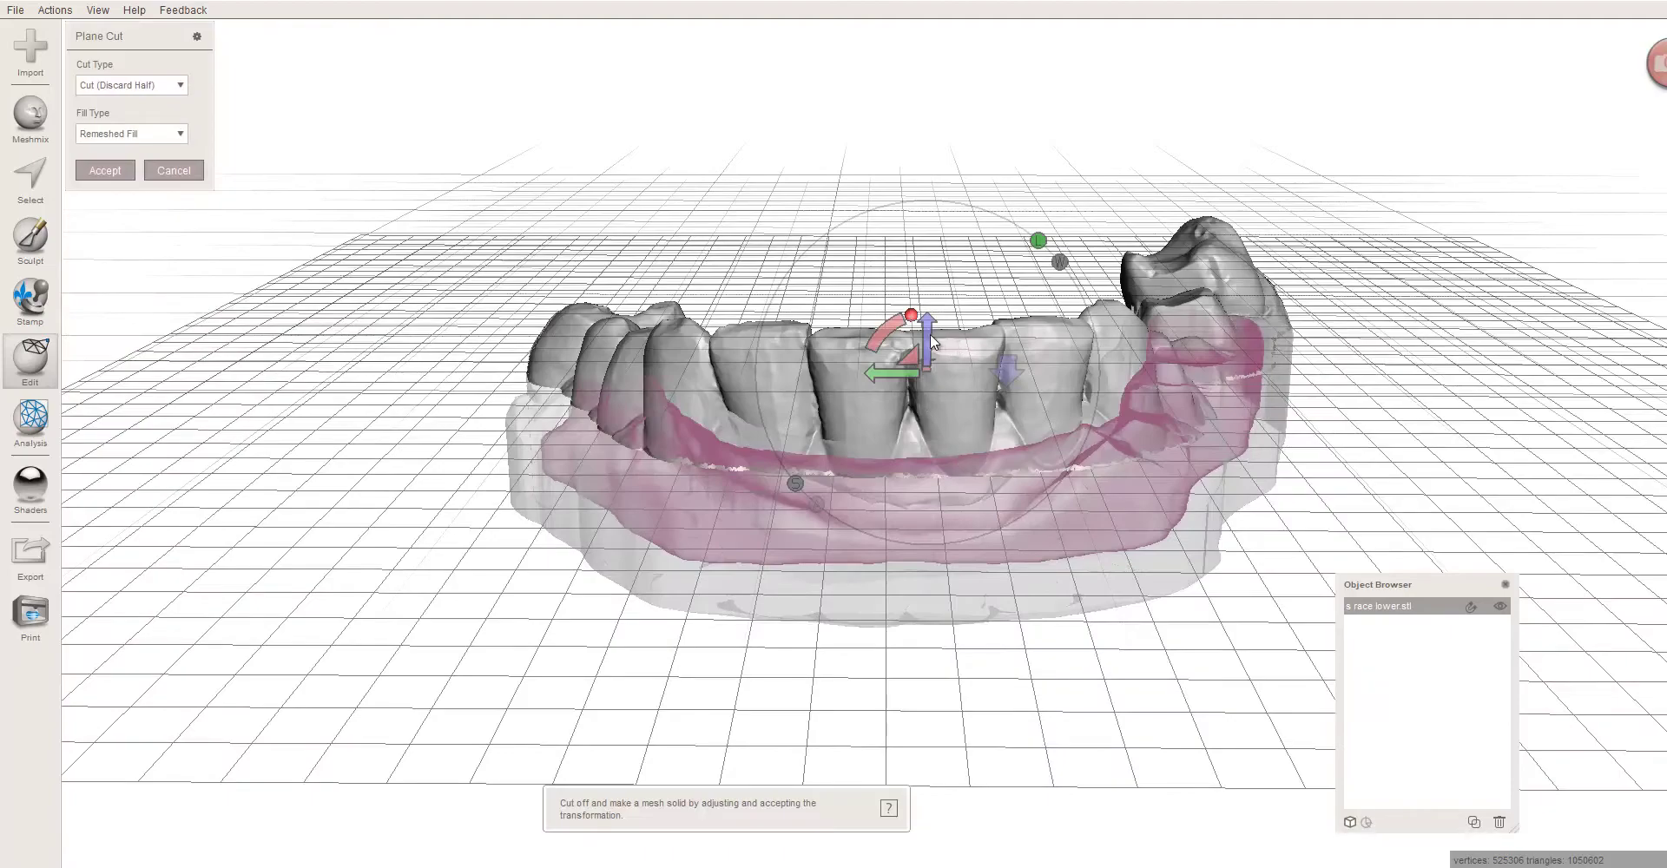
drag(930, 334, 924, 404)
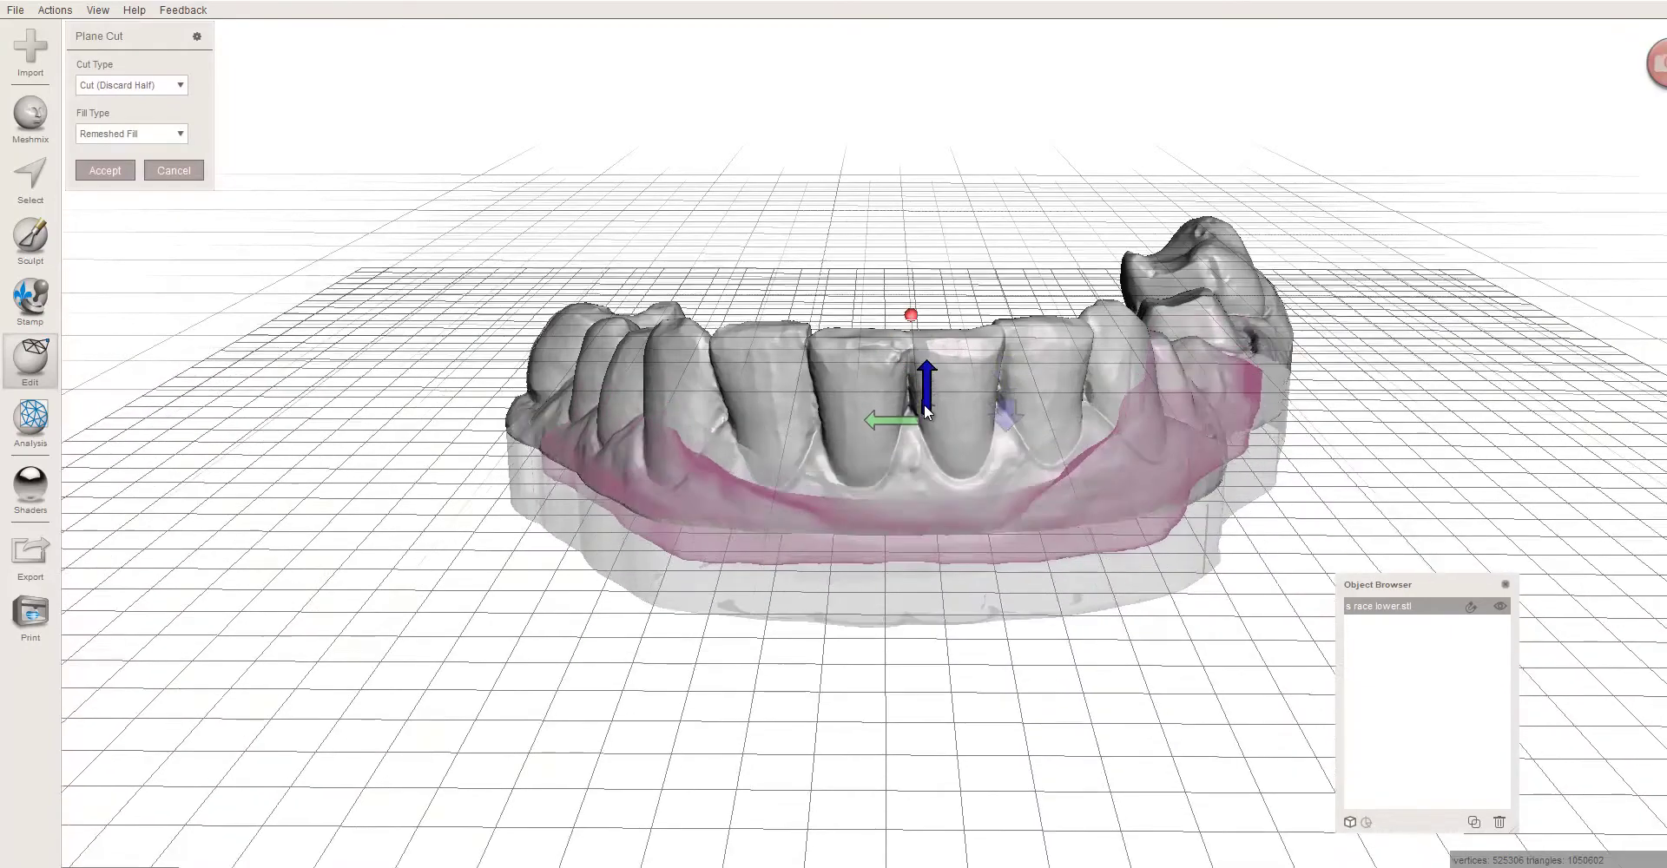
right_drag(956, 674, 903, 320)
scroll(879, 320, up, 3)
middle_drag(879, 320, 867, 516)
scroll(868, 513, up, 2)
right_drag(860, 473, 557, 461)
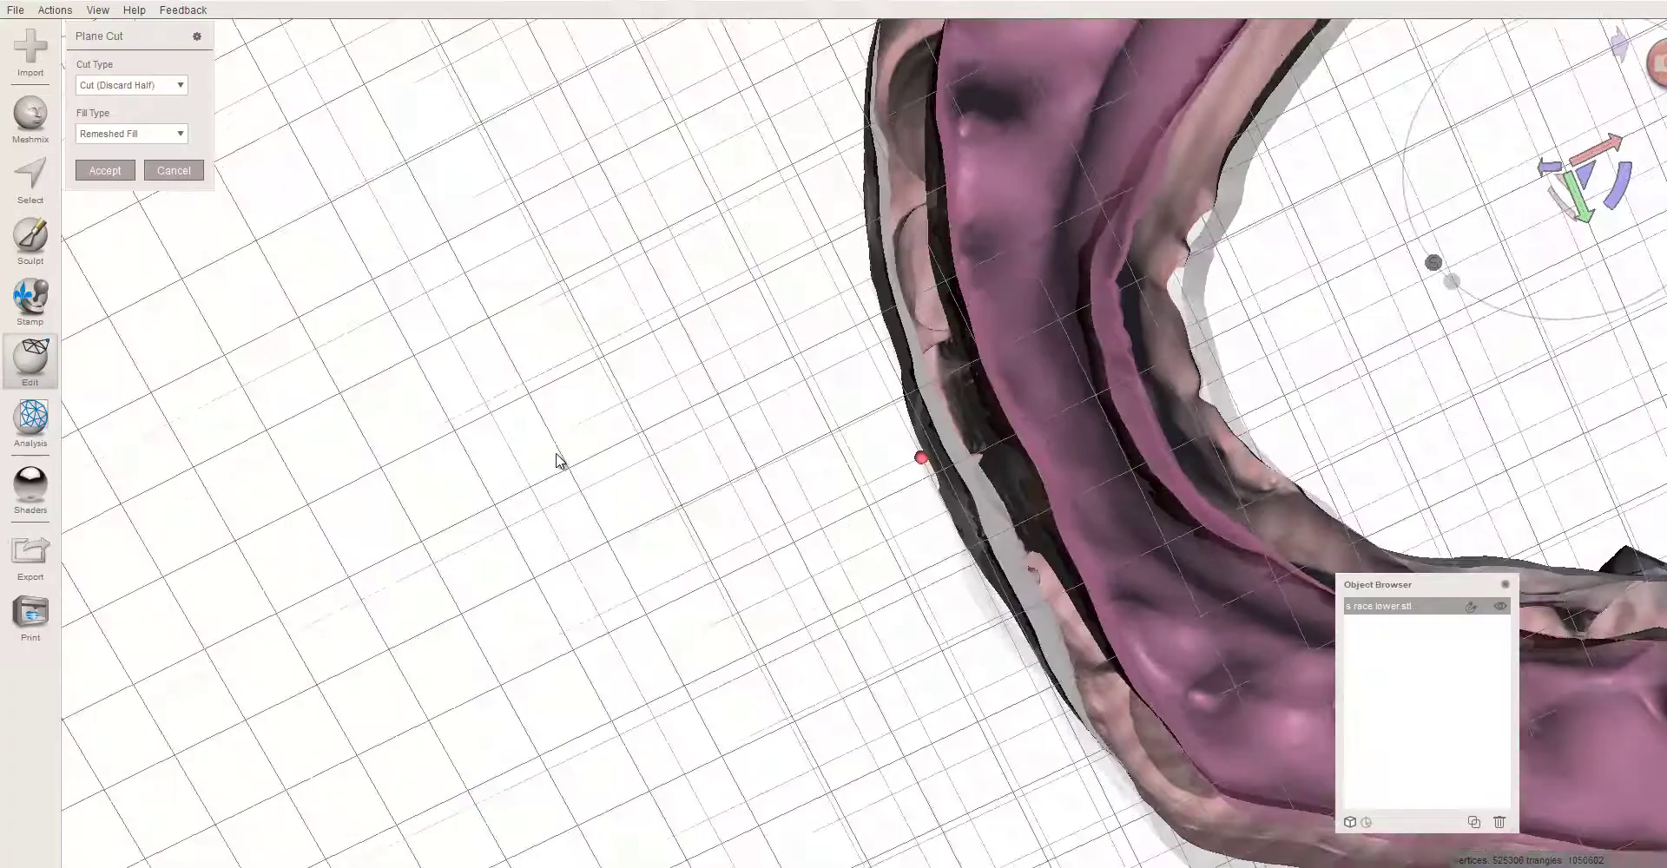
scroll(876, 351, down, 5)
right_drag(653, 335, 1016, 555)
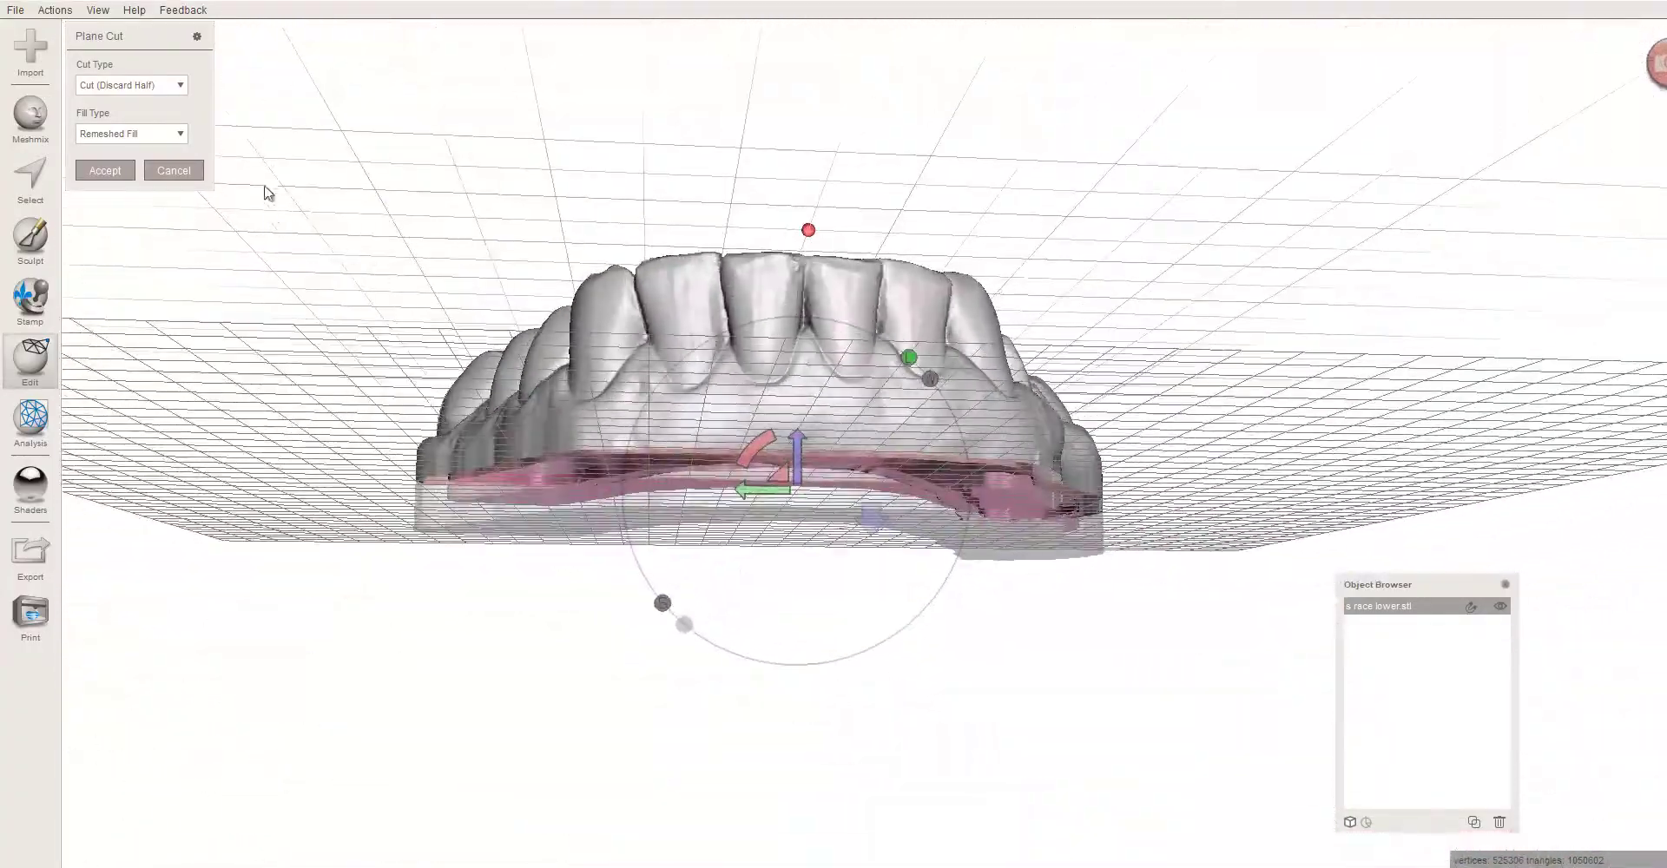
click(177, 169)
Step: Run the Inspector on the dental model to check it for mesh defects, and close it without repairs
right_drag(658, 196, 664, 252)
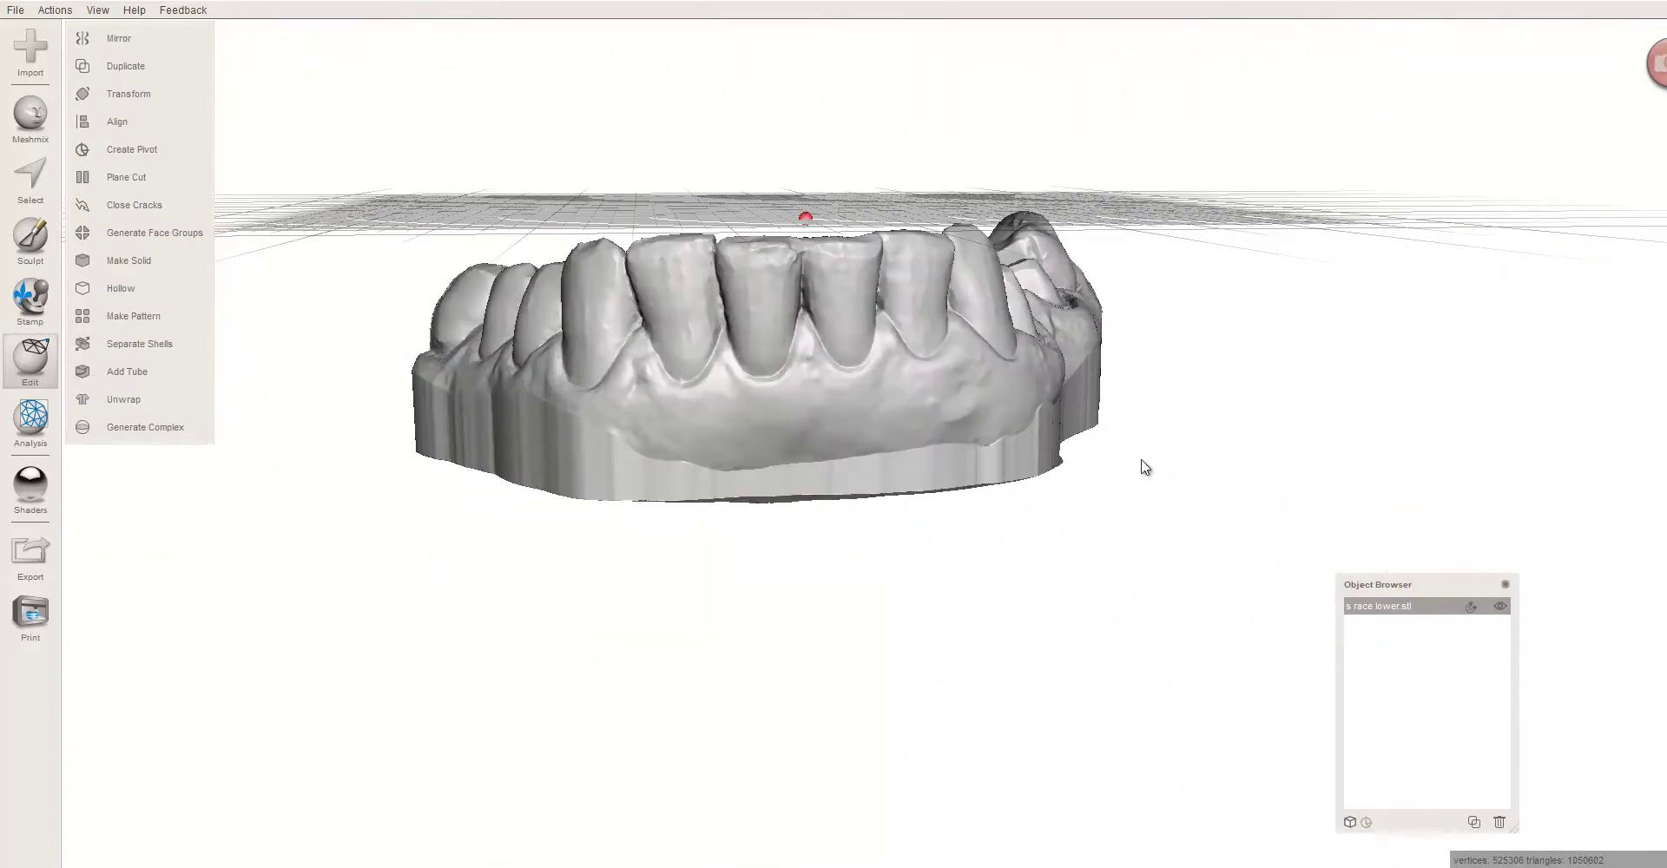
right_drag(1145, 467, 856, 446)
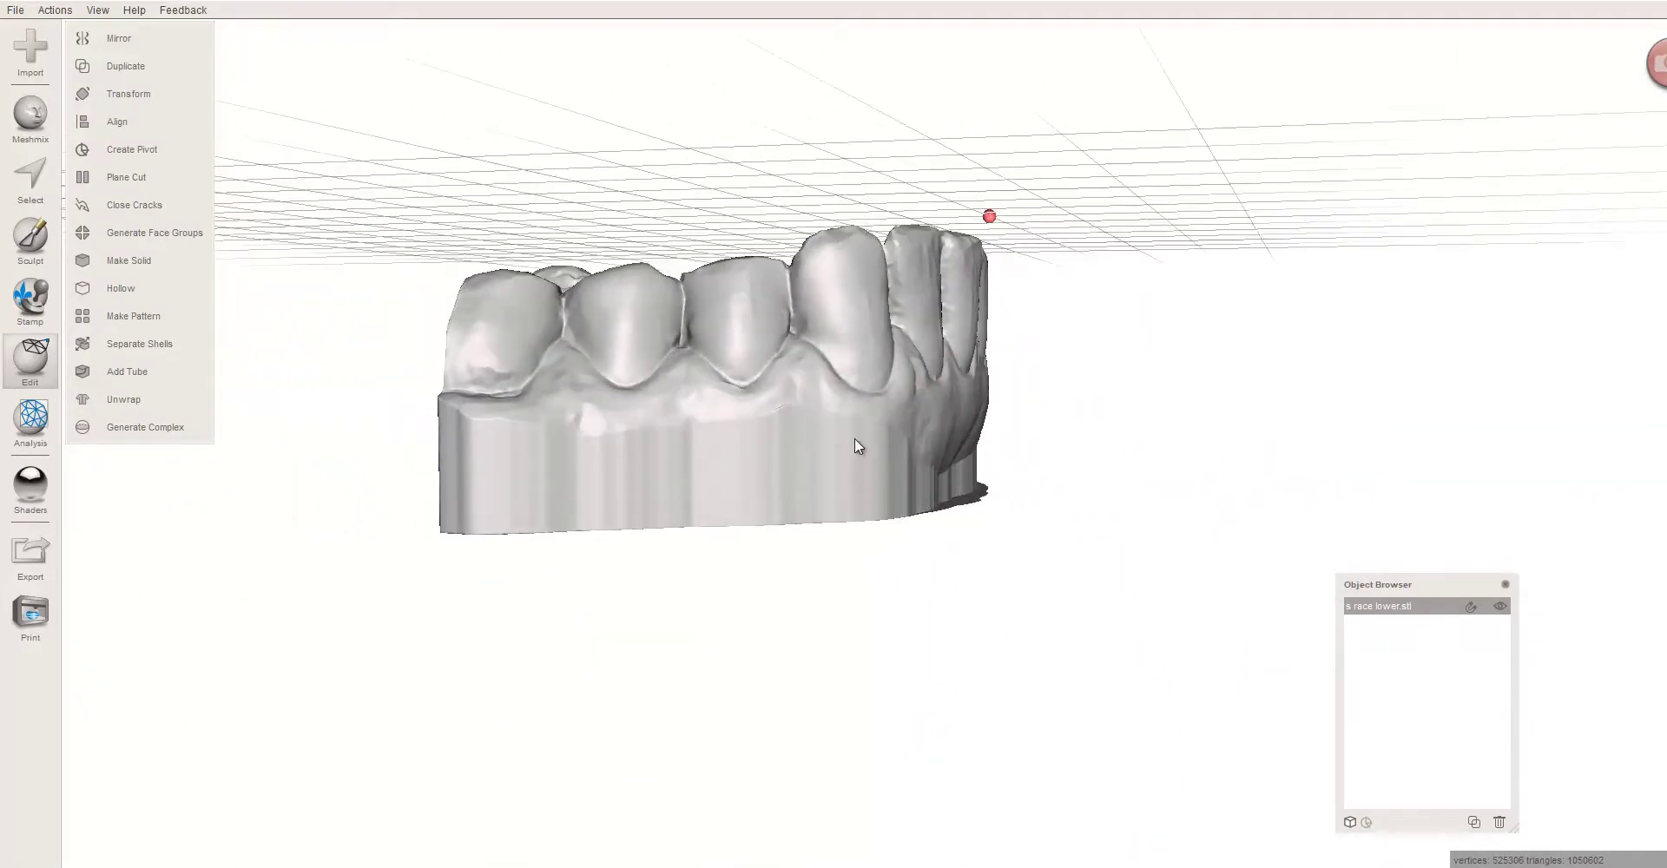
click(33, 417)
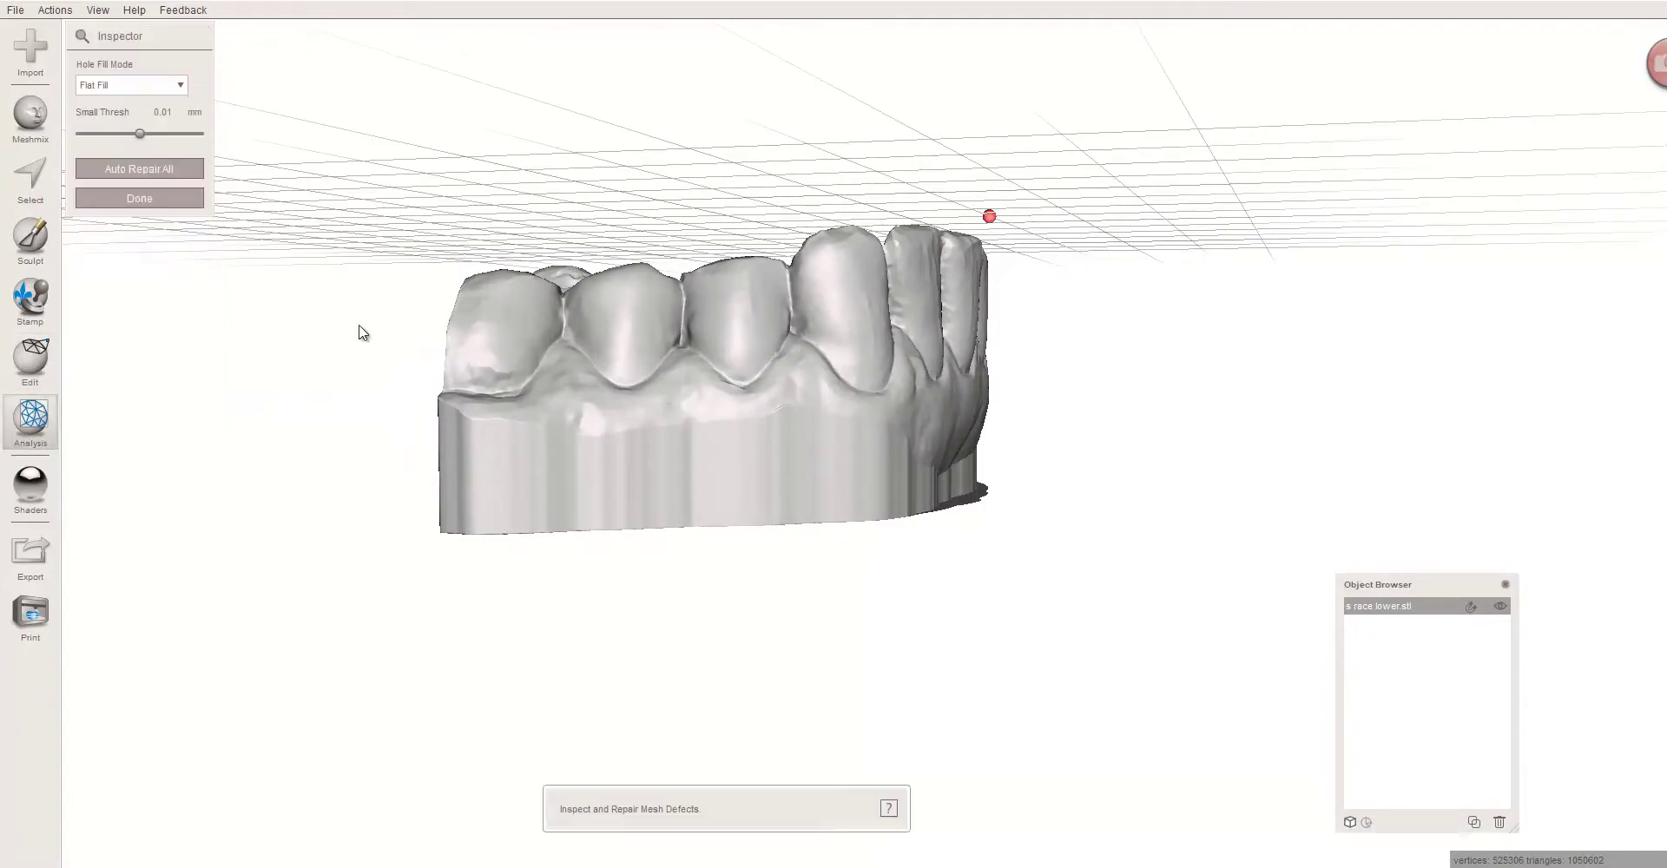
mouse_move(1172, 383)
right_down()
mouse_move(758, 526)
mouse_move(1029, 430)
mouse_move(1276, 394)
mouse_move(1187, 390)
right_up()
click(130, 200)
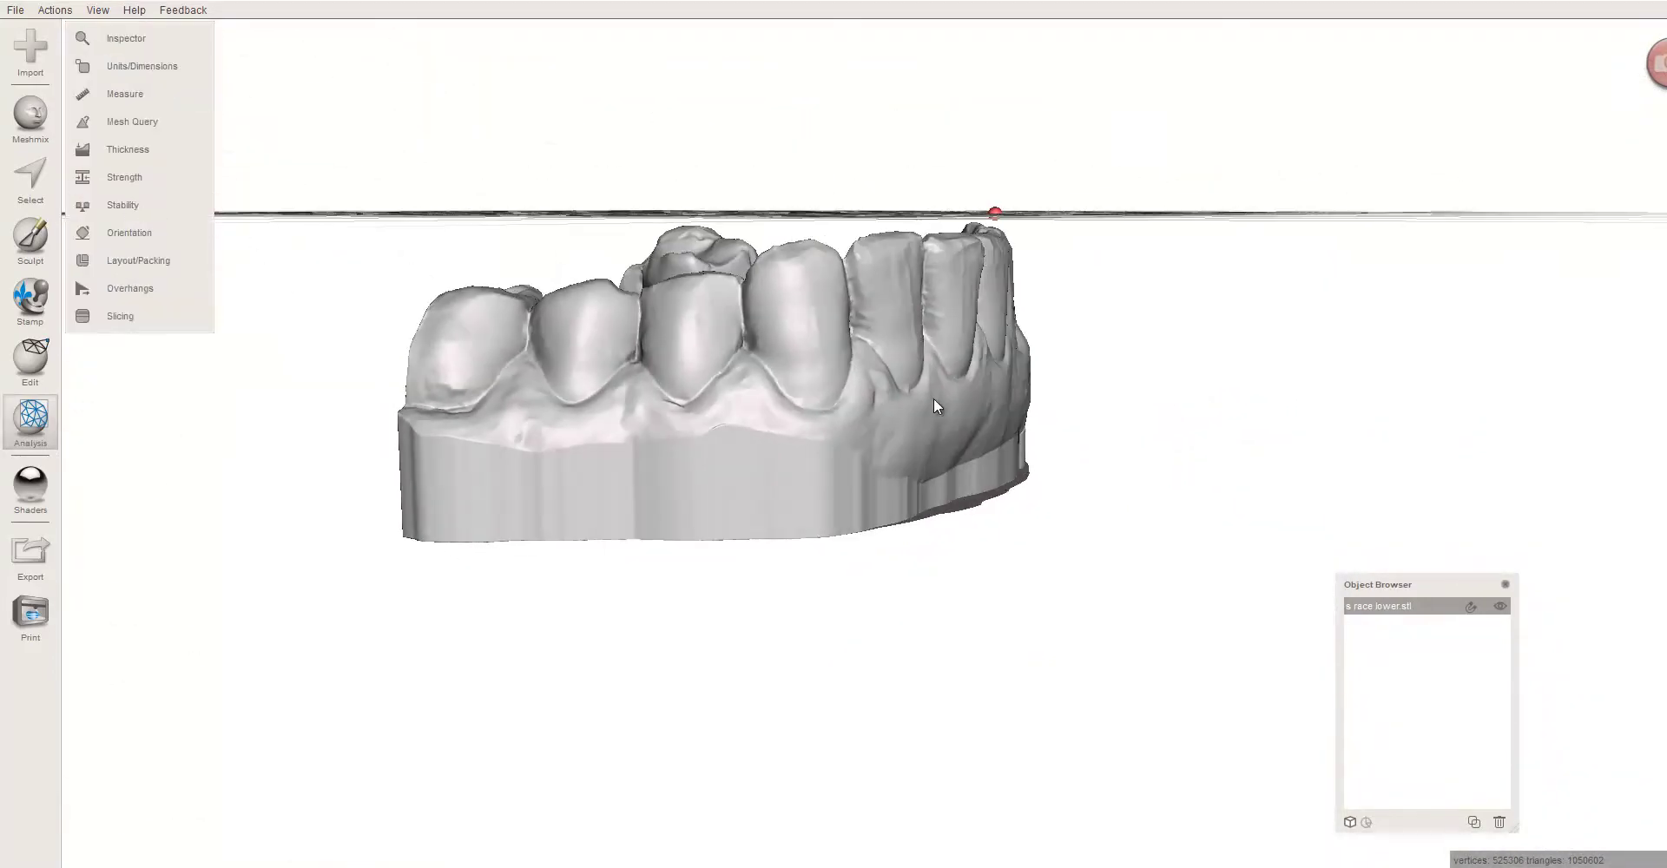
Step: Examine the inner wall of the base around the arch from behind
right_drag(939, 407, 432, 340)
right_drag(605, 404, 629, 434)
right_drag(445, 390, 553, 362)
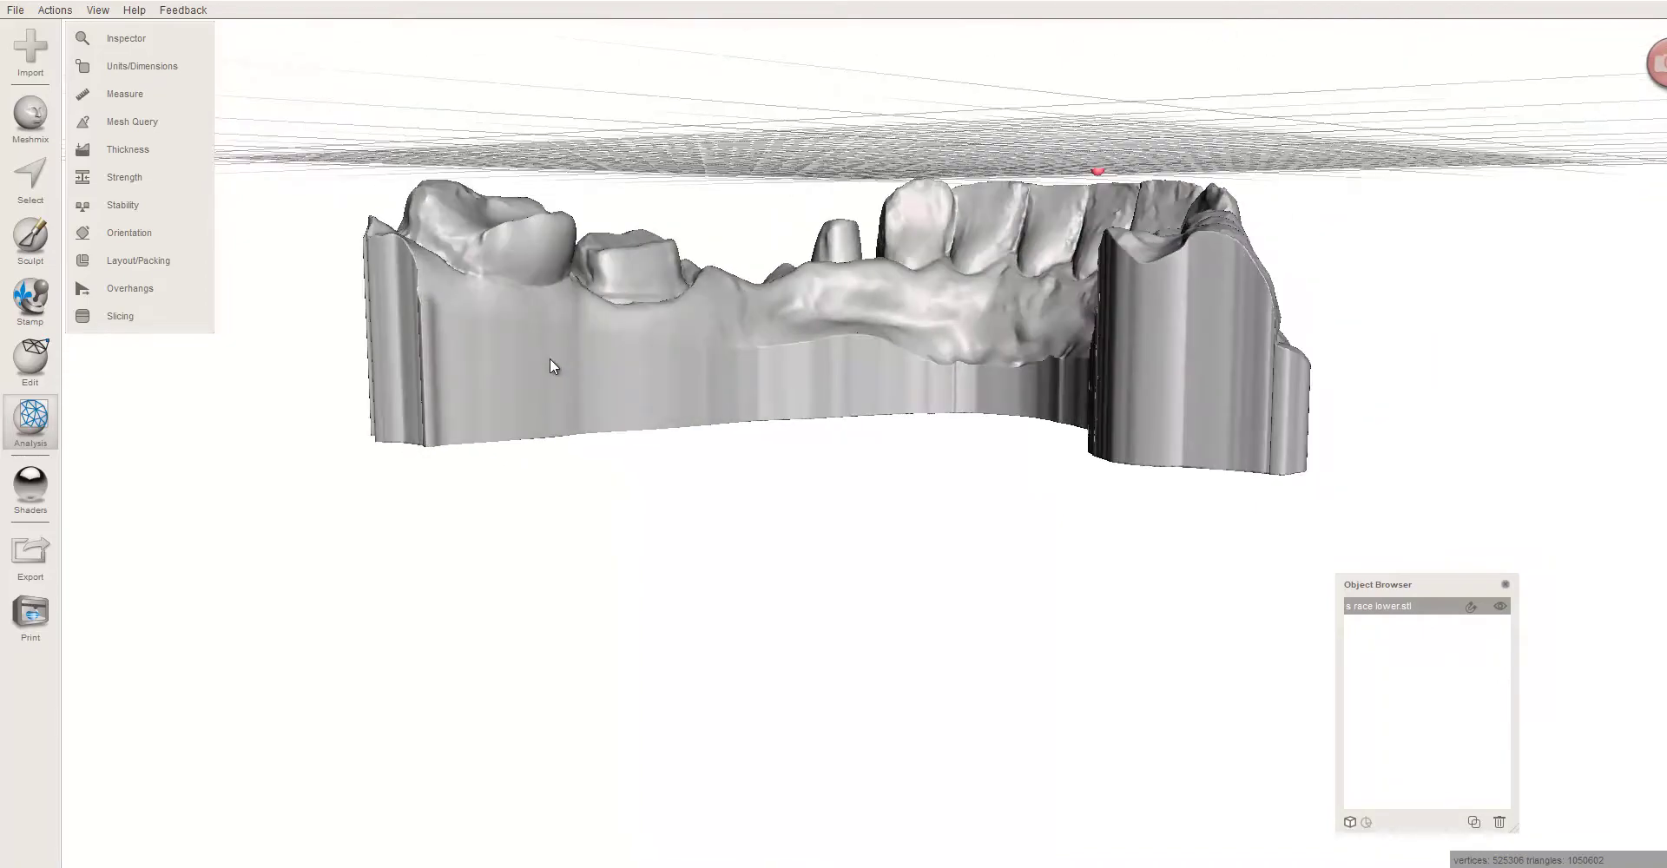
scroll(592, 383, up, 6)
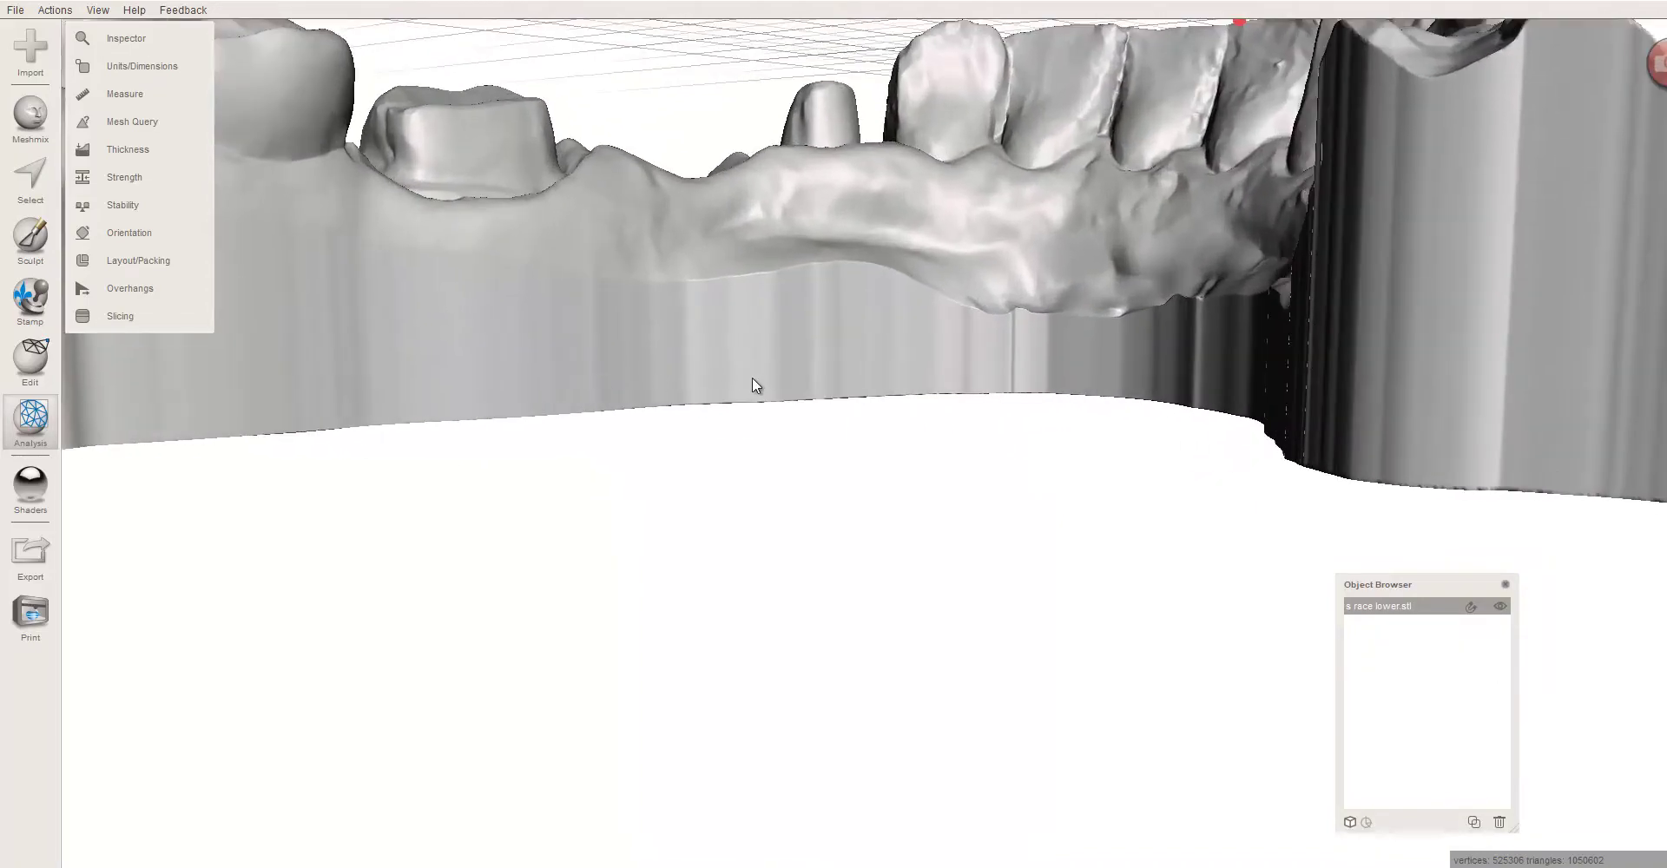
right_drag(753, 379, 1100, 360)
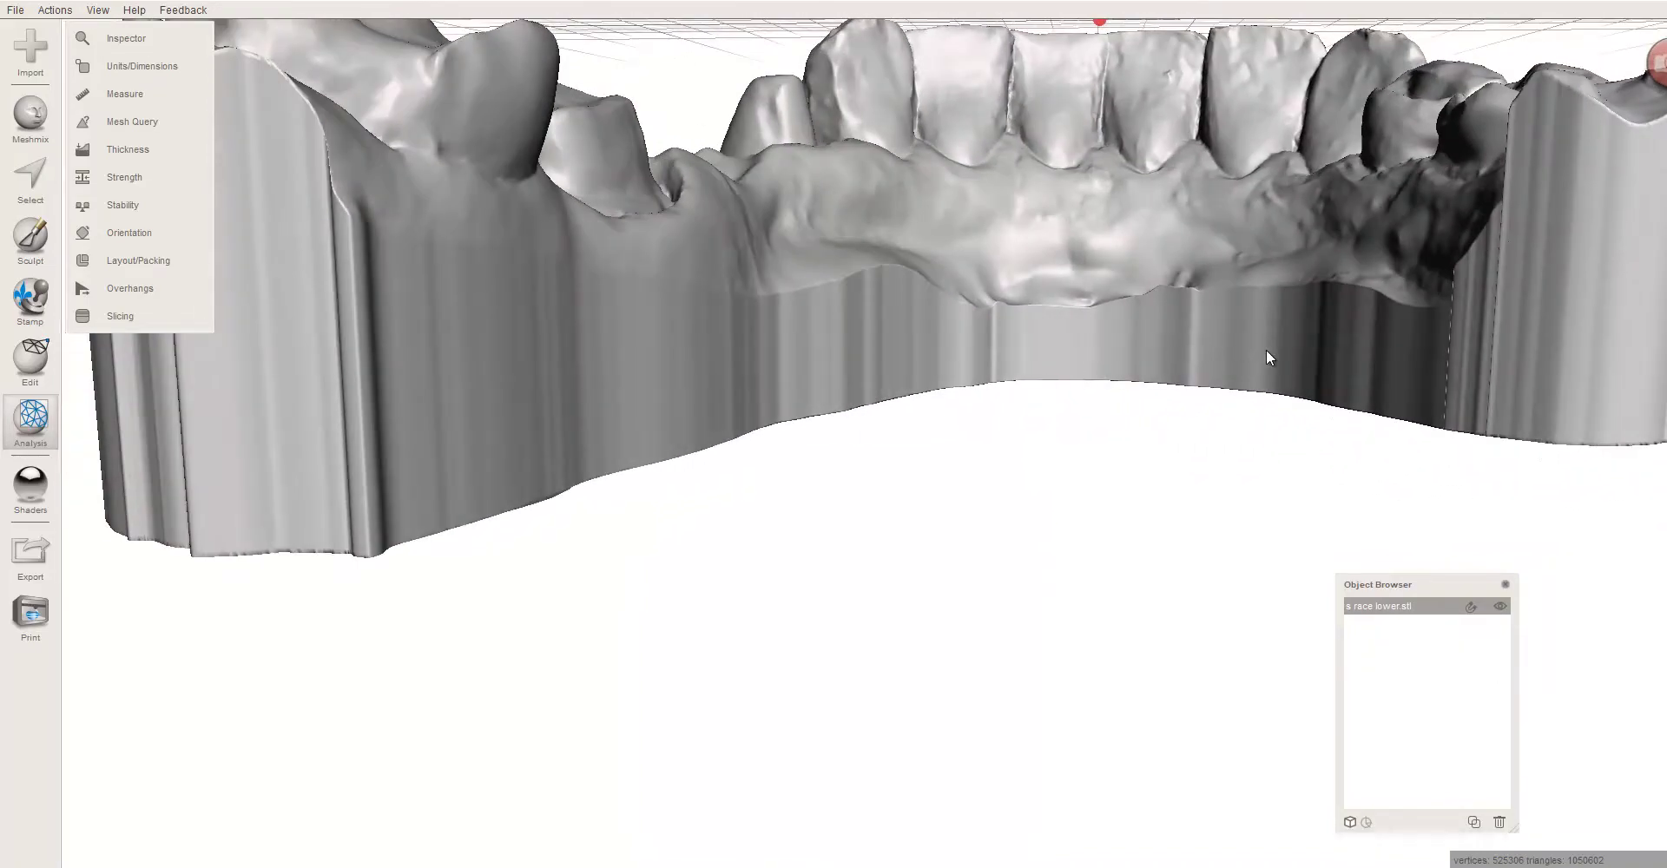
right_drag(1266, 349, 767, 326)
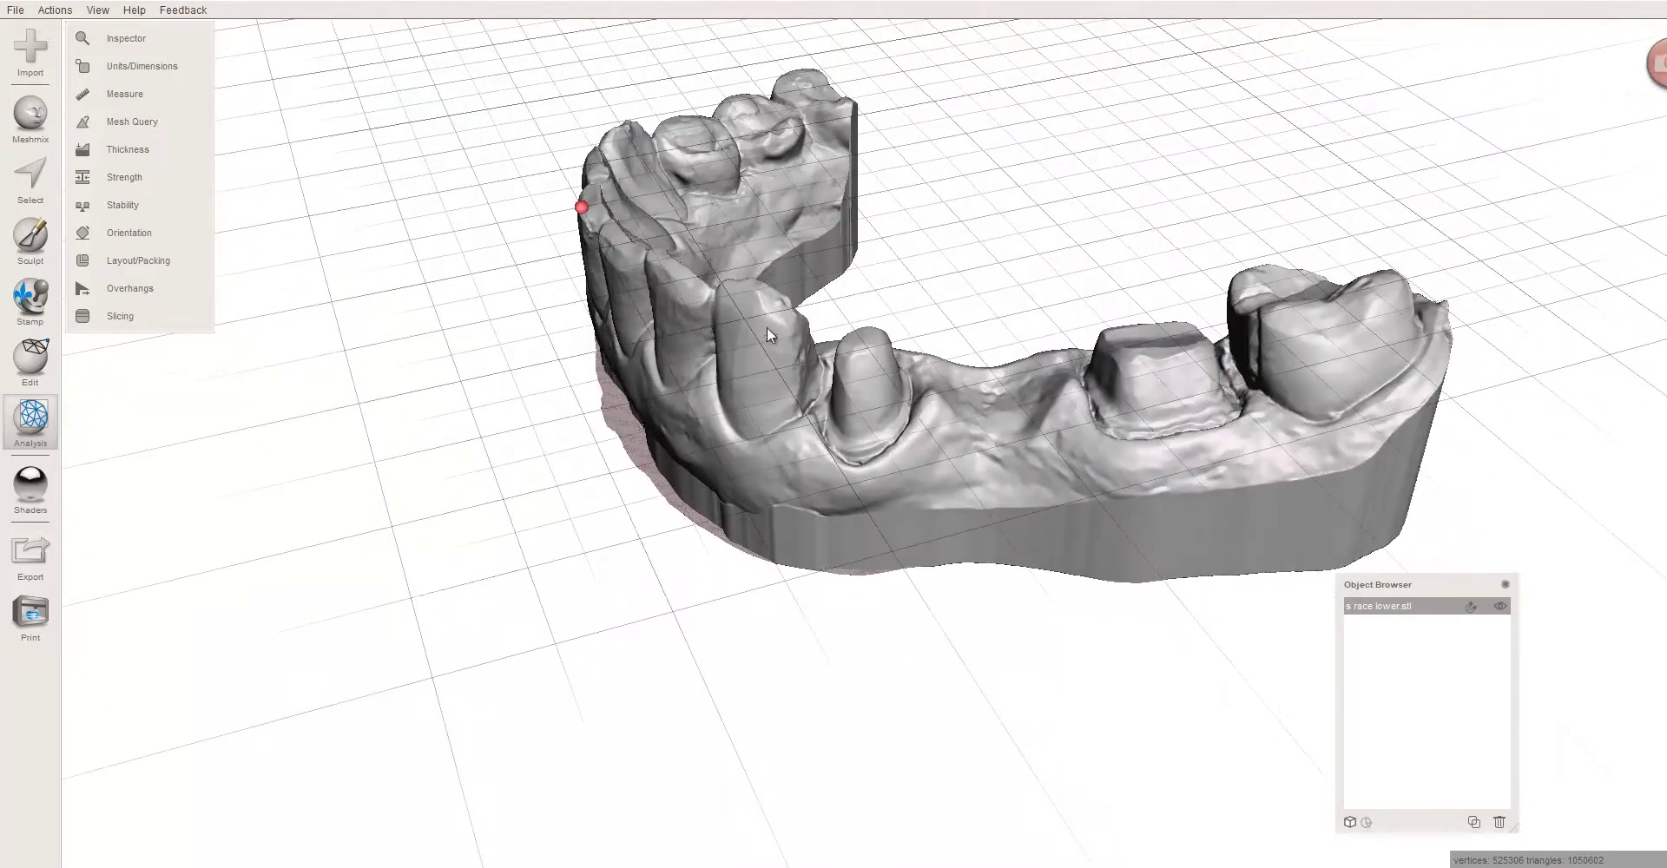
Step: Examine closely the vertical slits in the base wall at the rear end of the arch
scroll(734, 243, up, 3)
middle_drag(745, 307, 774, 529)
scroll(764, 511, up, 4)
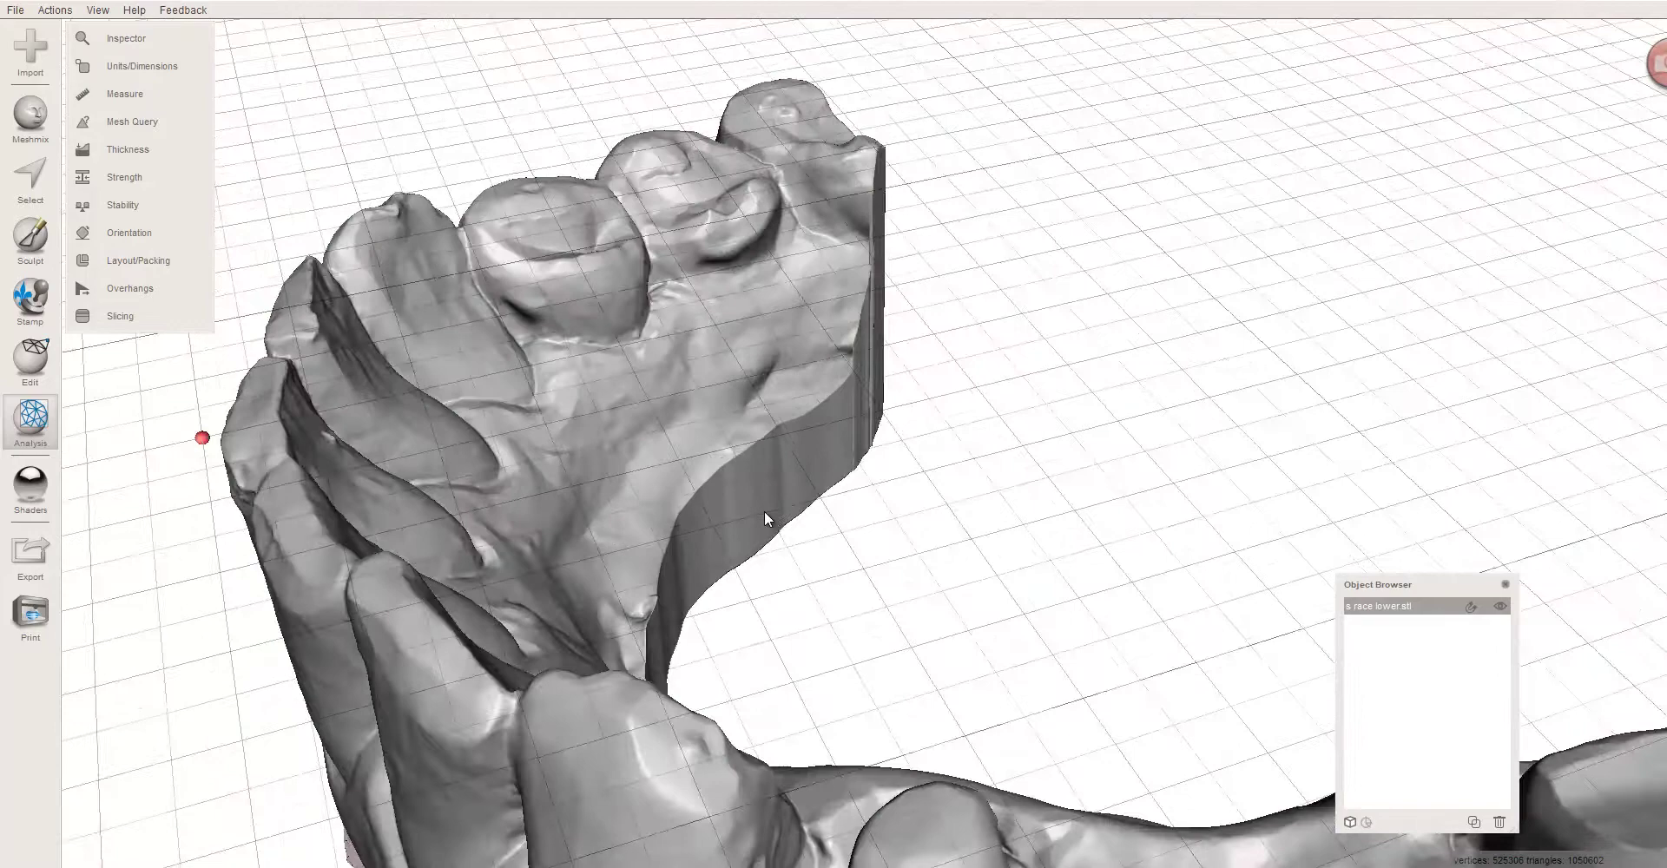
scroll(761, 513, up, 6)
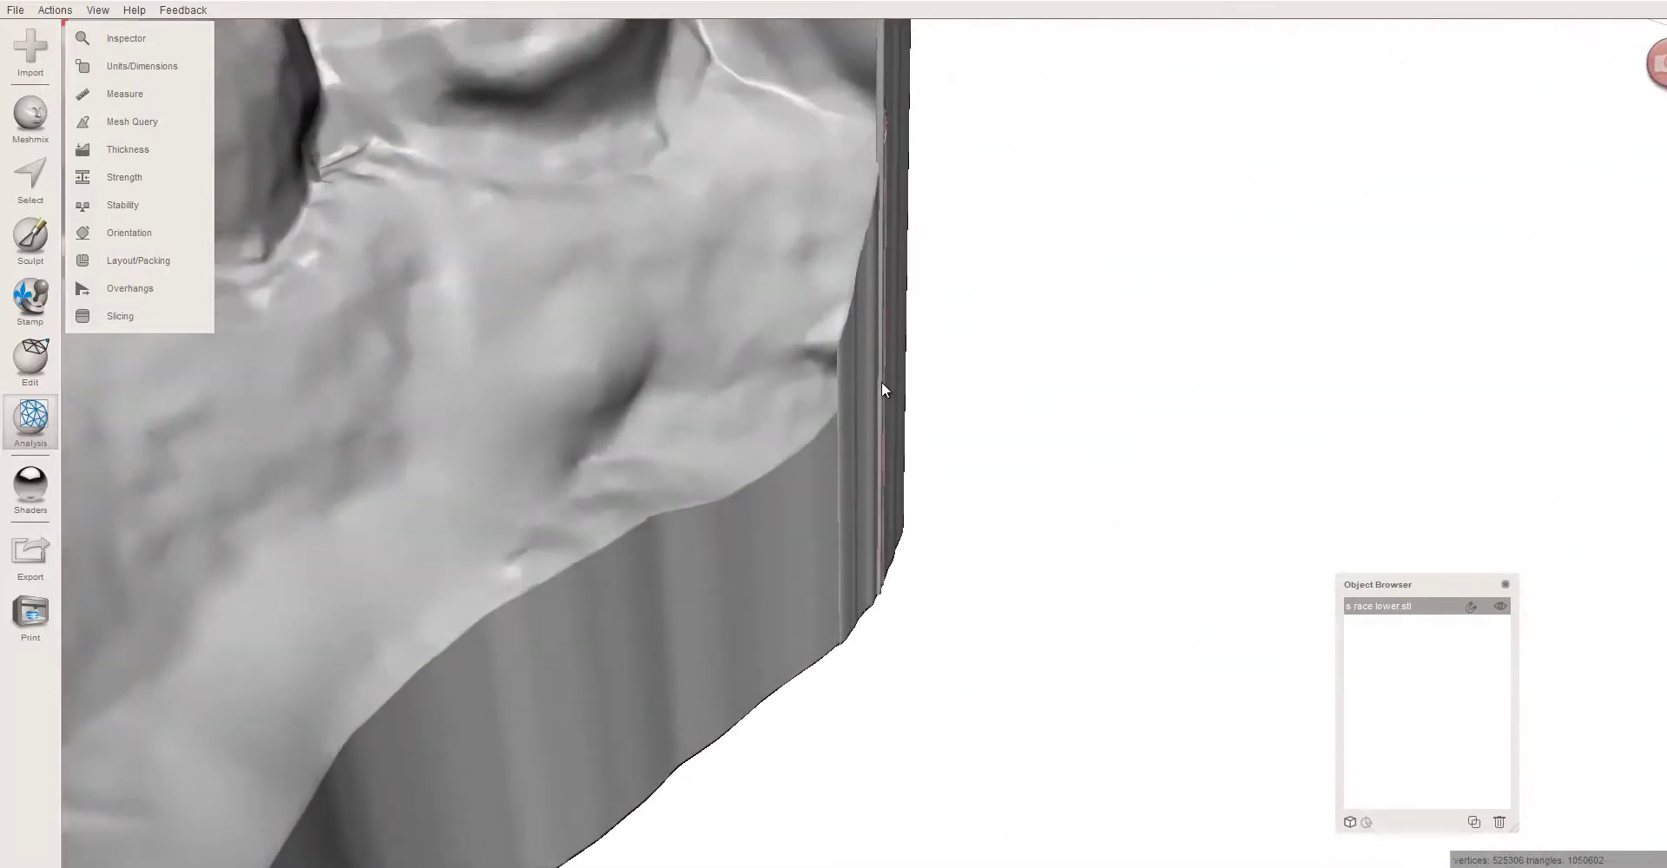
scroll(868, 594, down, 5)
scroll(886, 573, up, 5)
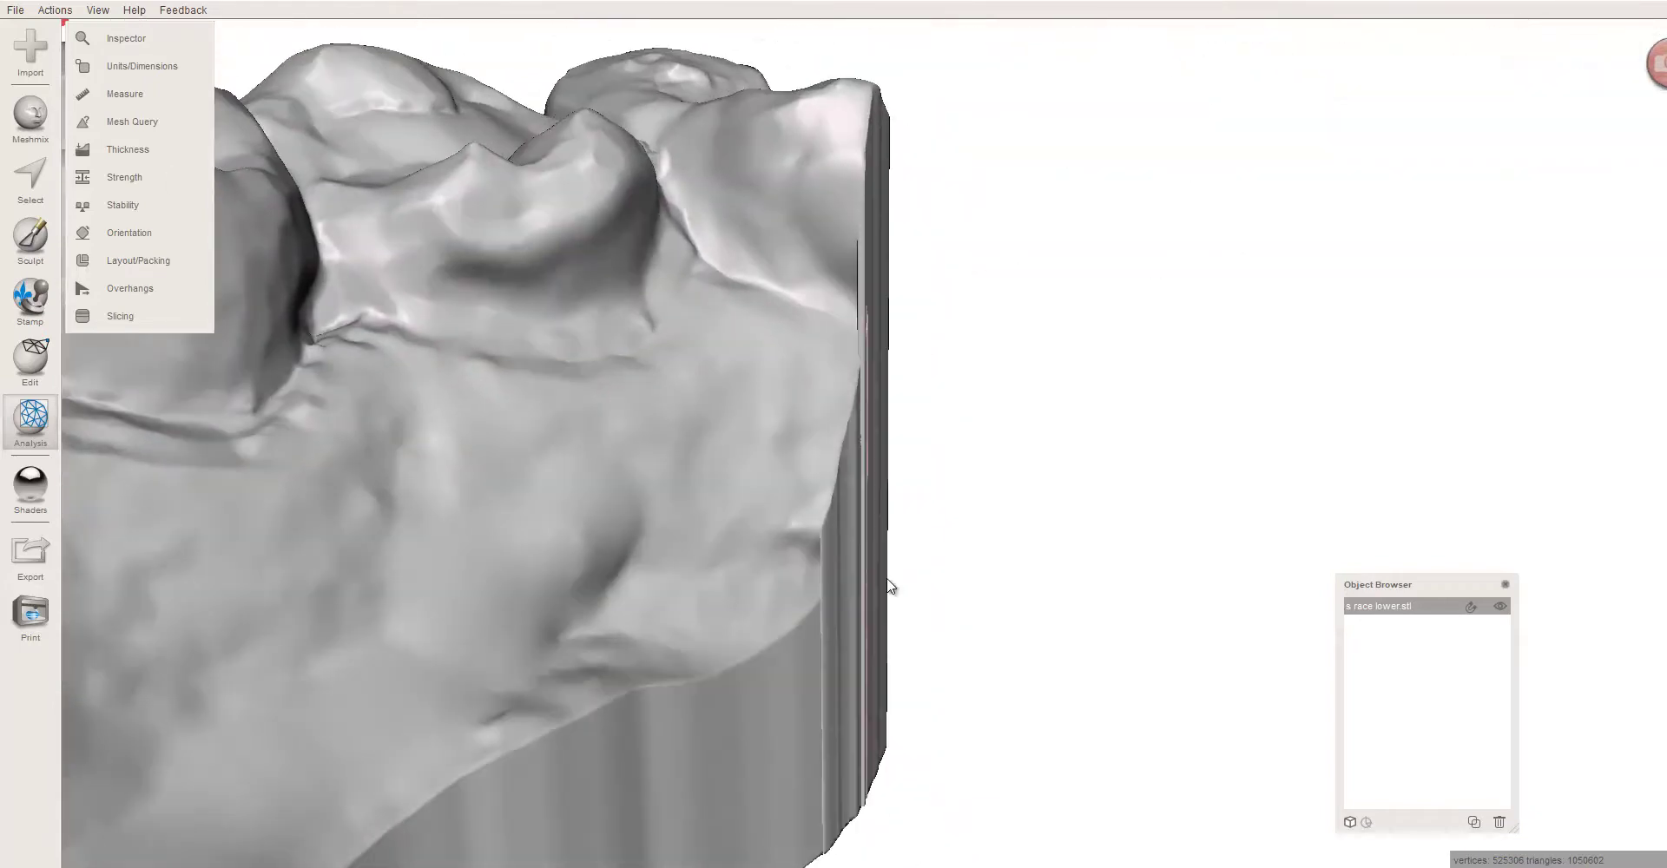
right_drag(902, 490, 732, 435)
scroll(888, 418, up, 3)
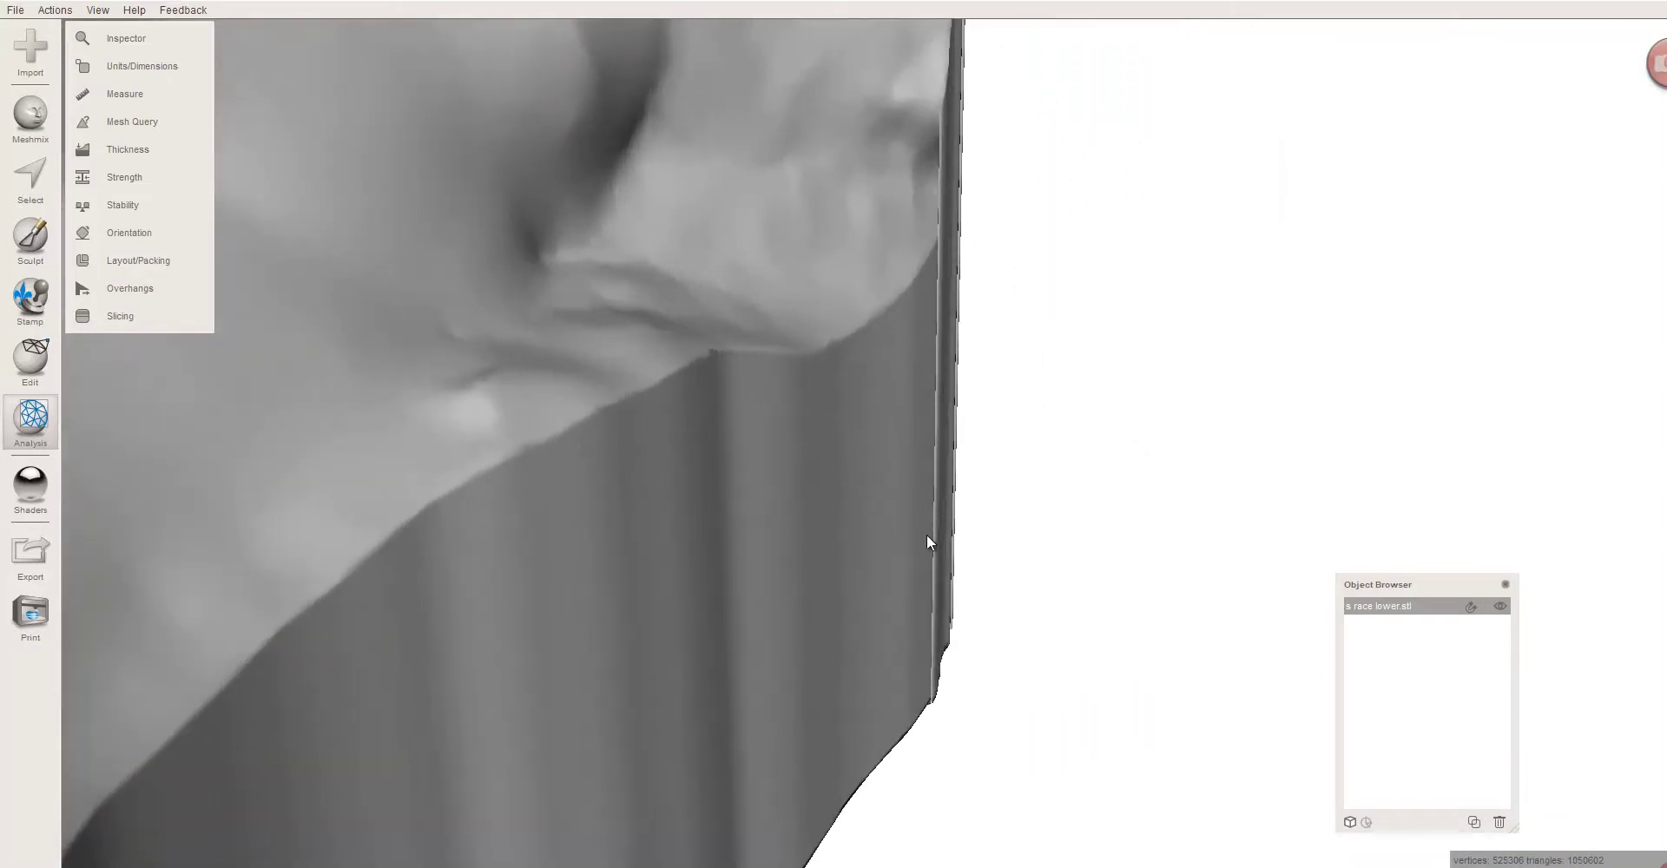
right_drag(918, 608, 1169, 616)
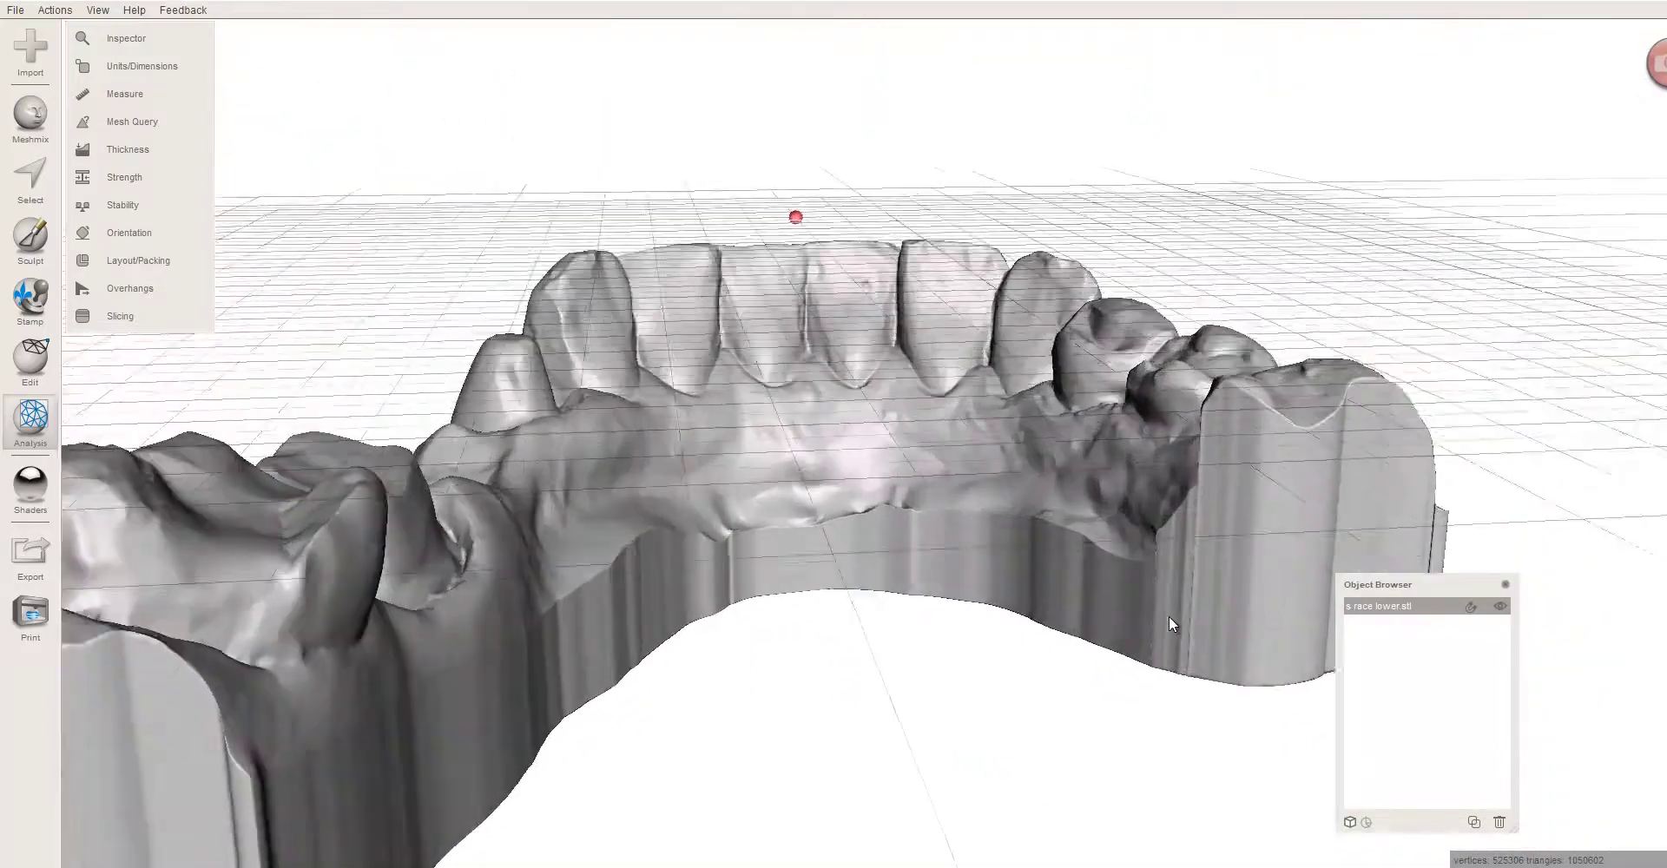
scroll(1169, 616, up, 3)
middle_drag(1056, 573, 716, 451)
scroll(715, 450, up, 5)
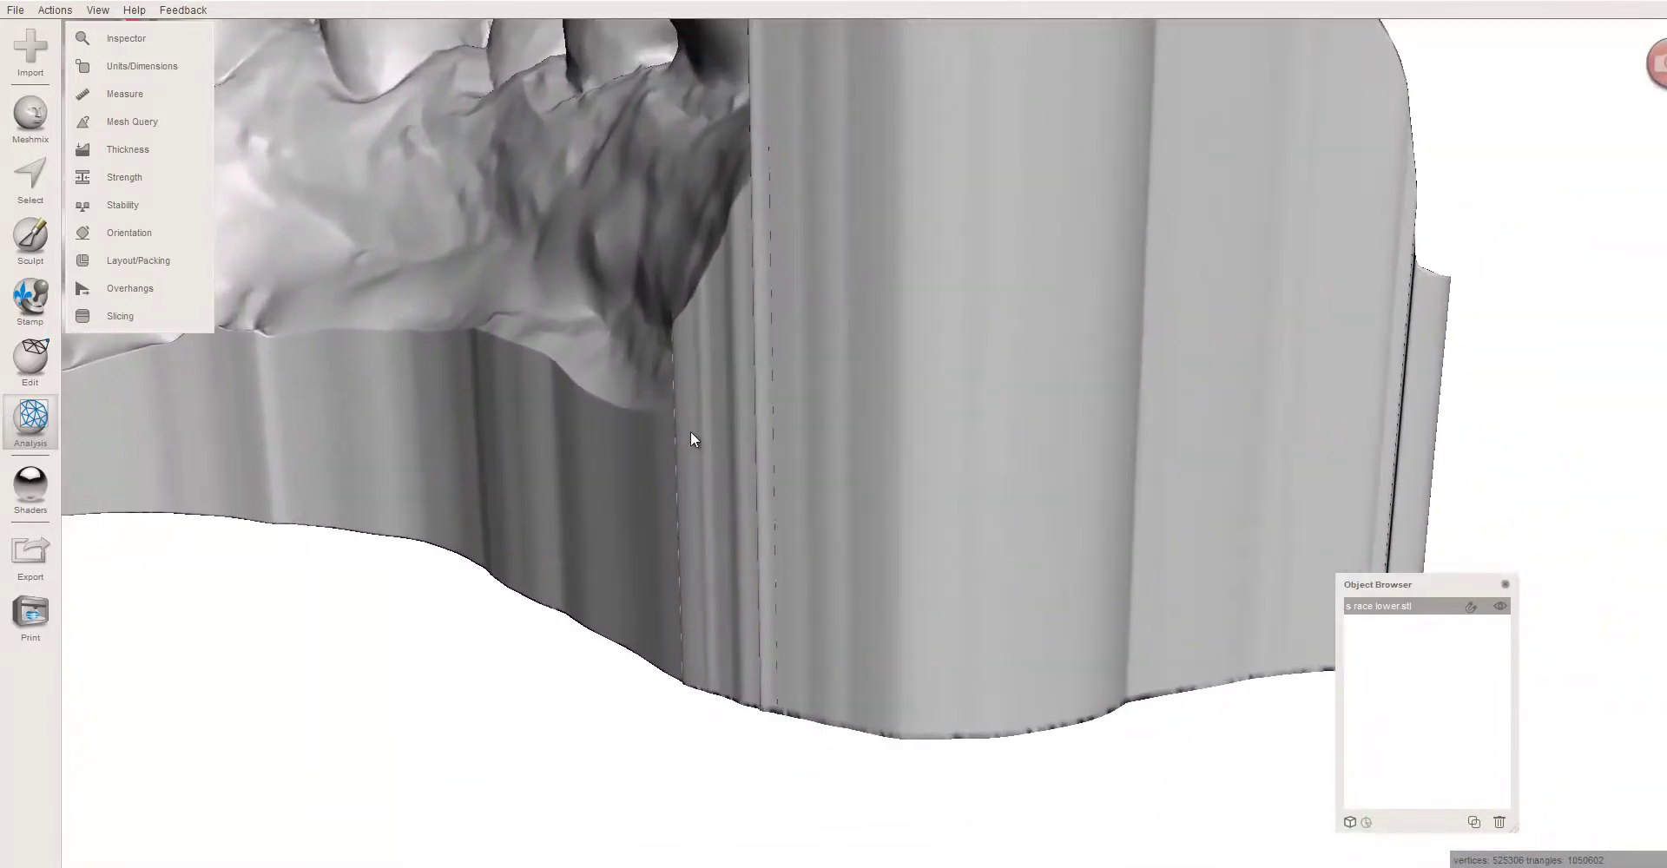
right_drag(691, 432, 1093, 501)
scroll(1151, 485, down, 5)
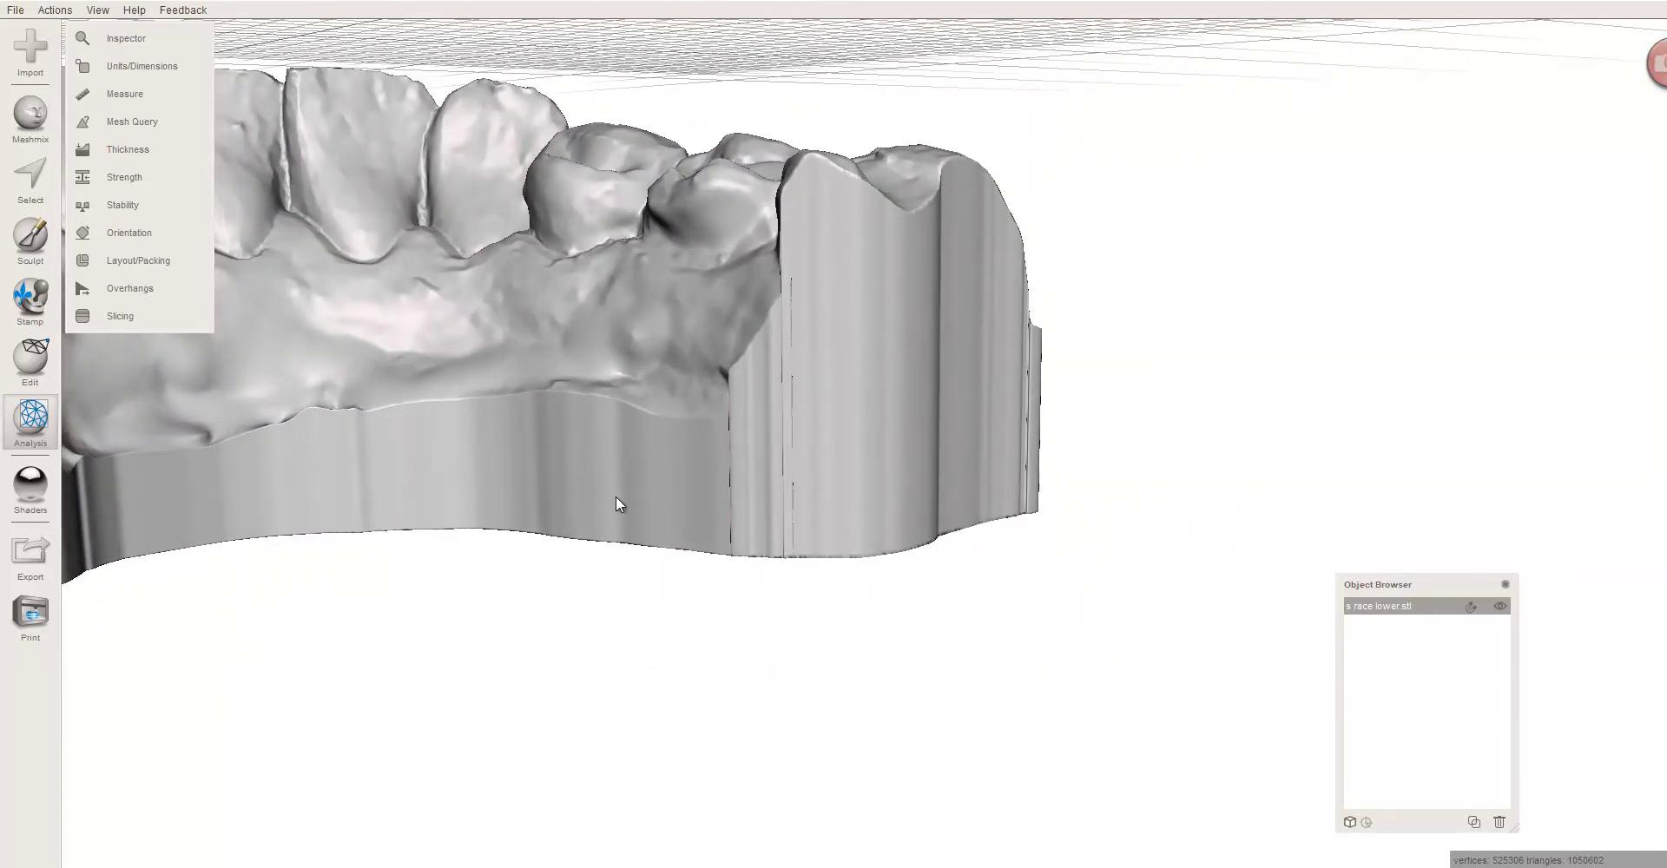
middle_drag(616, 496, 676, 556)
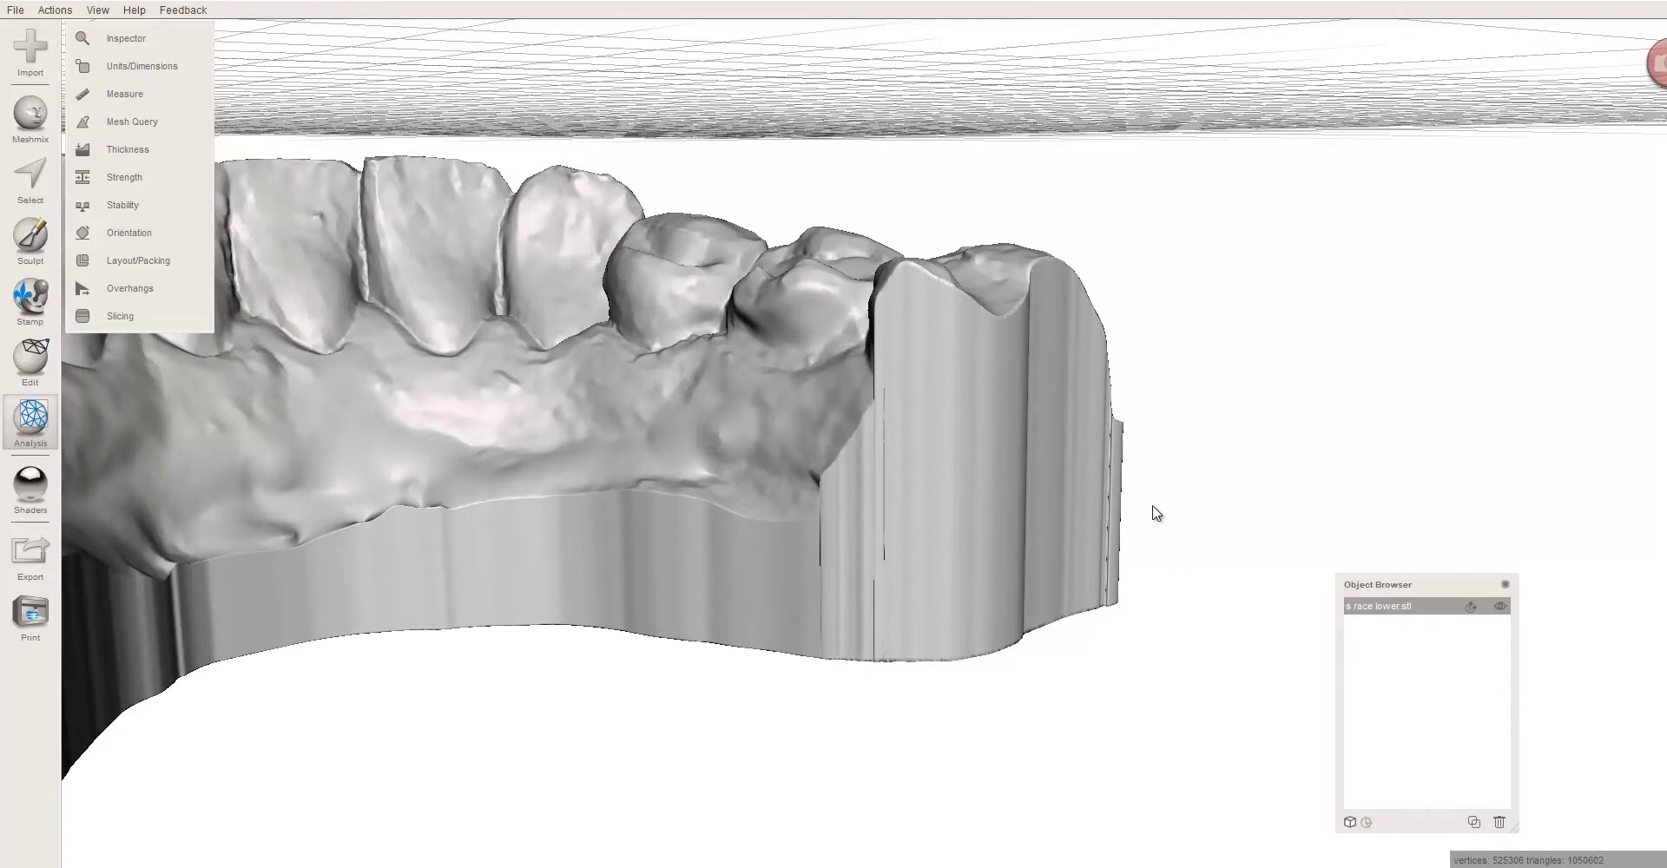
Step: Smooth the vertical slits at the inner rear corner of the base wall with the RobustSmooth brush at size 33, strength 99
click(43, 244)
mouse_move(112, 70)
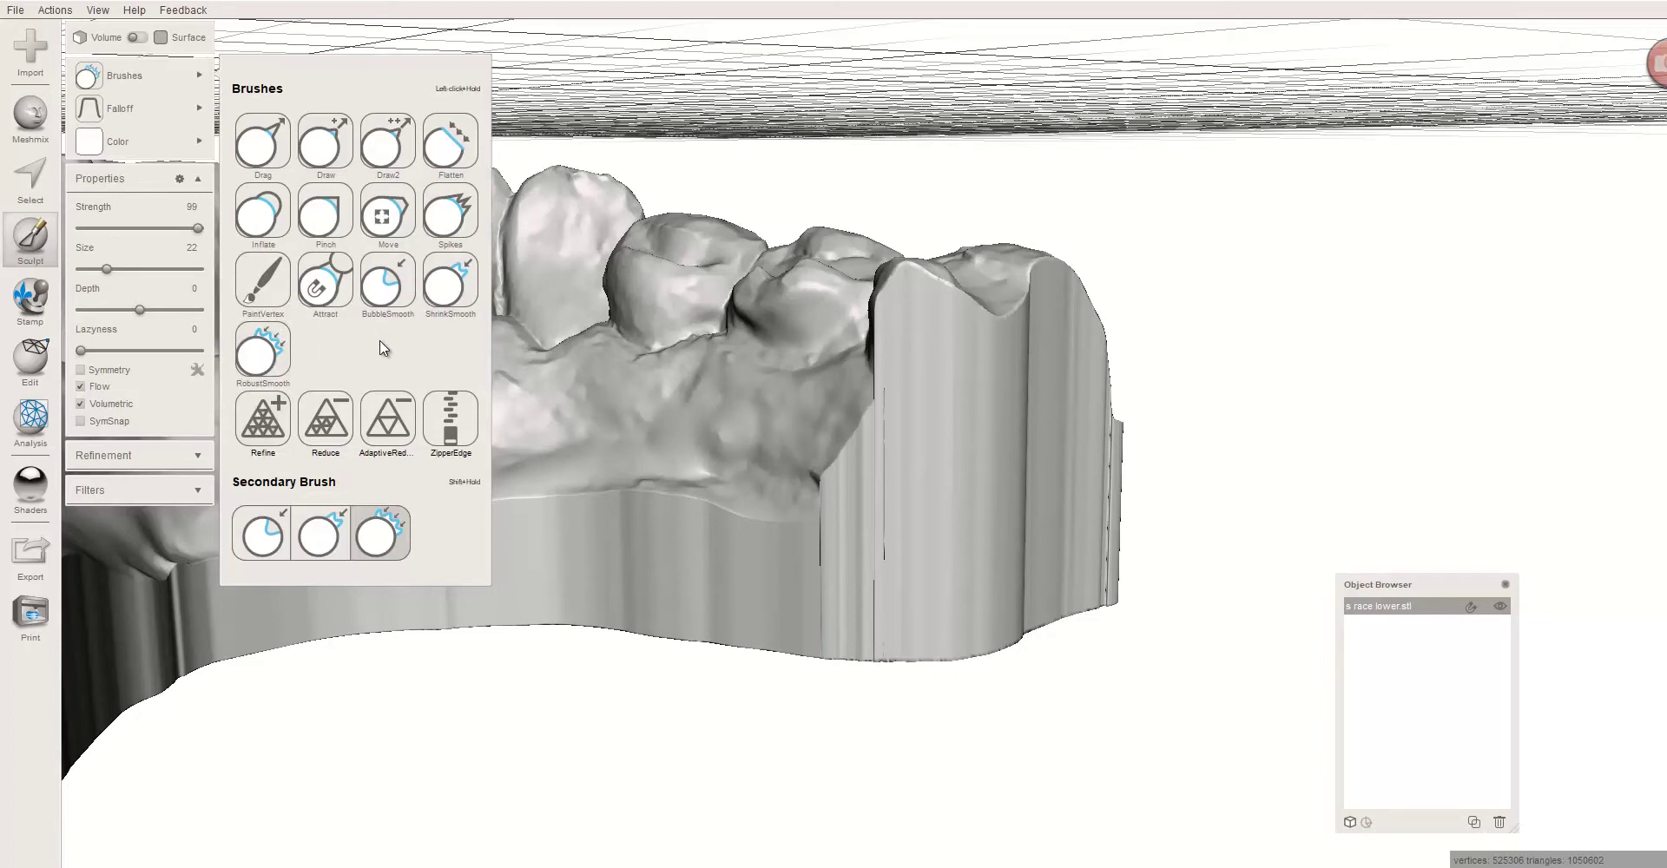
click(264, 358)
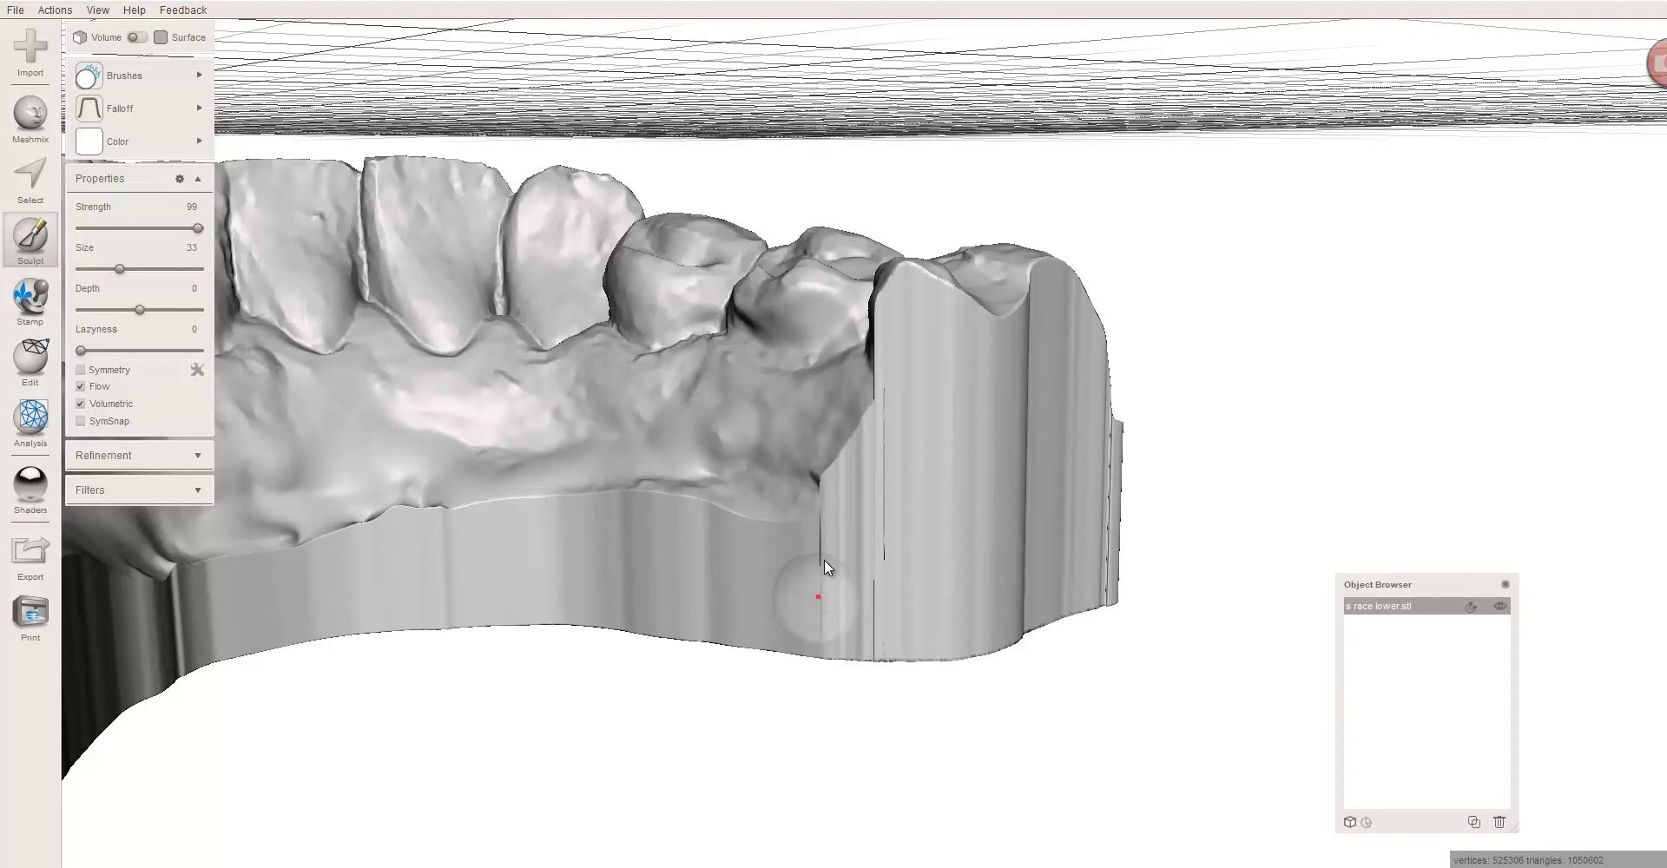
right_drag(825, 568, 877, 545)
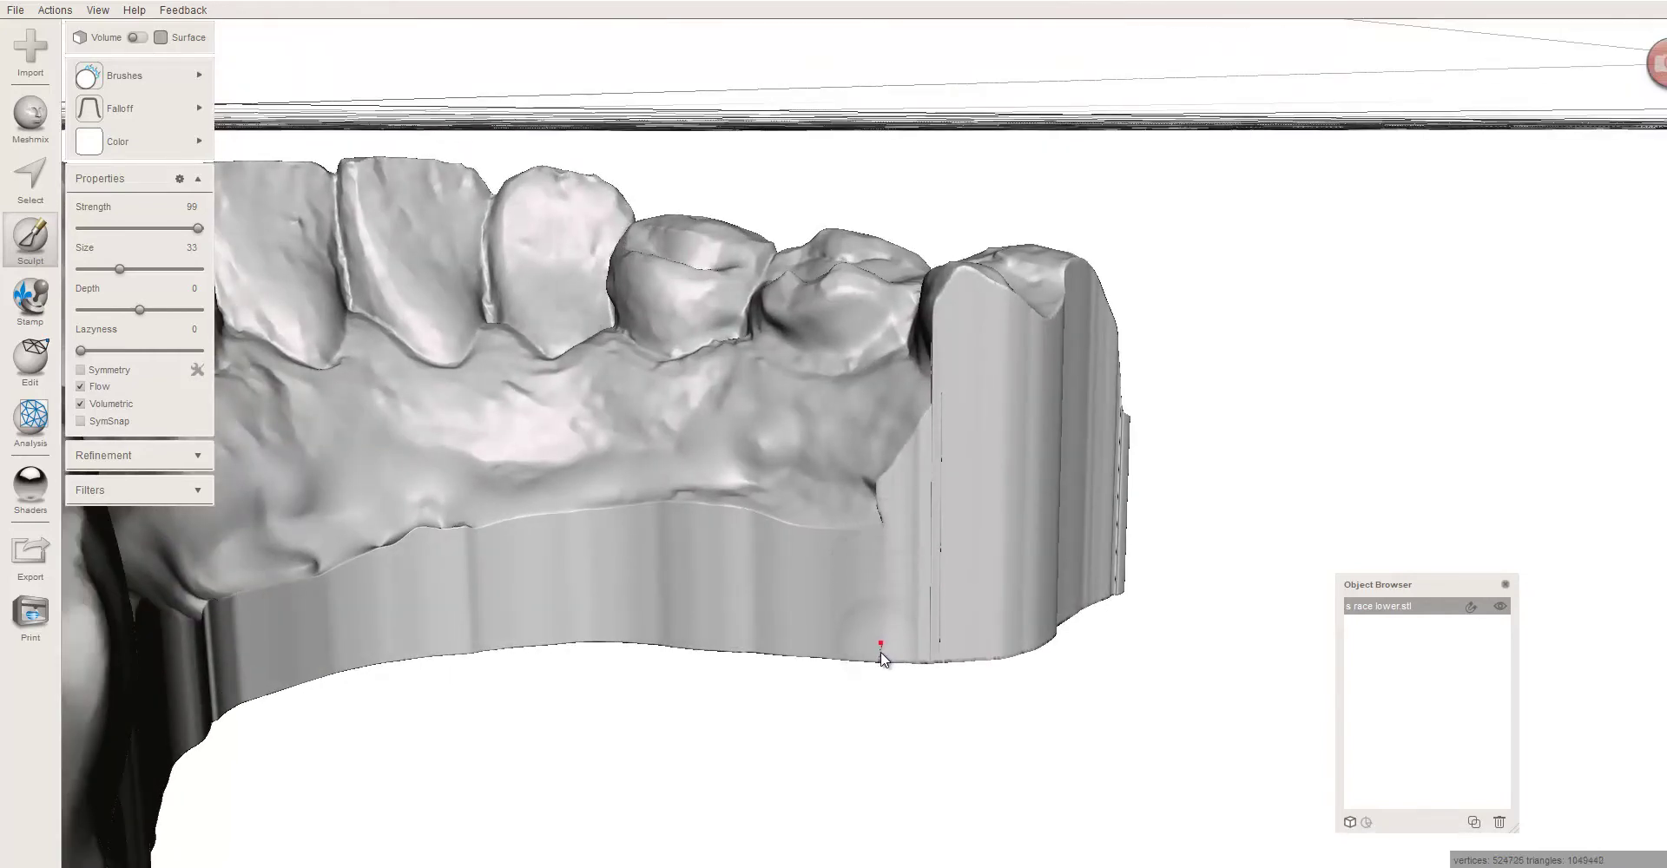
scroll(887, 555, up, 5)
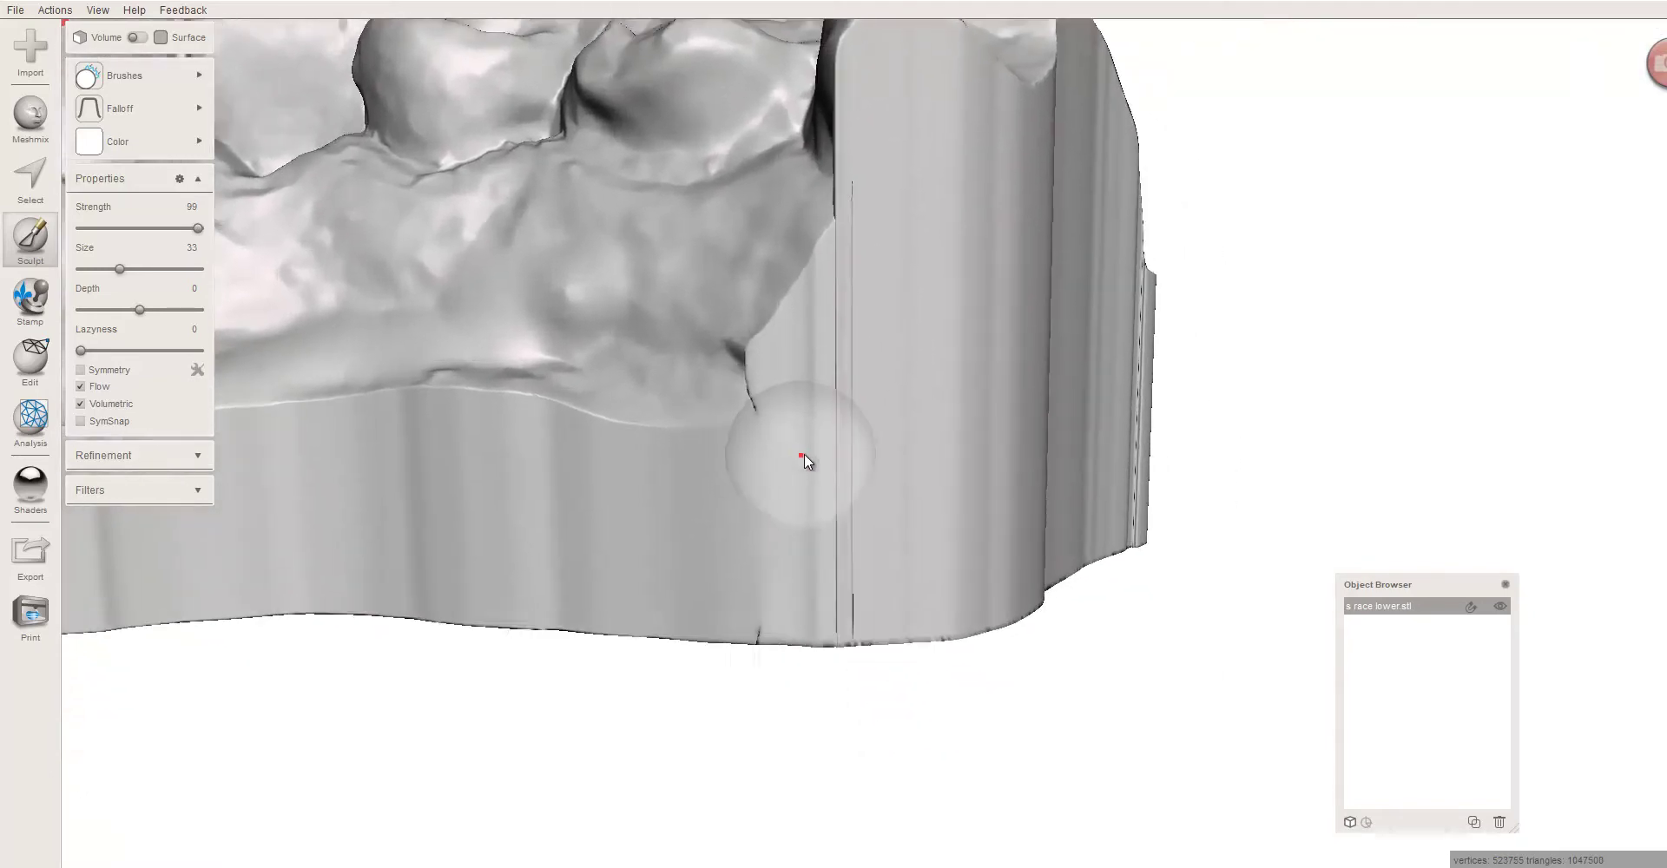
scroll(804, 453, up, 2)
right_drag(804, 448, 829, 443)
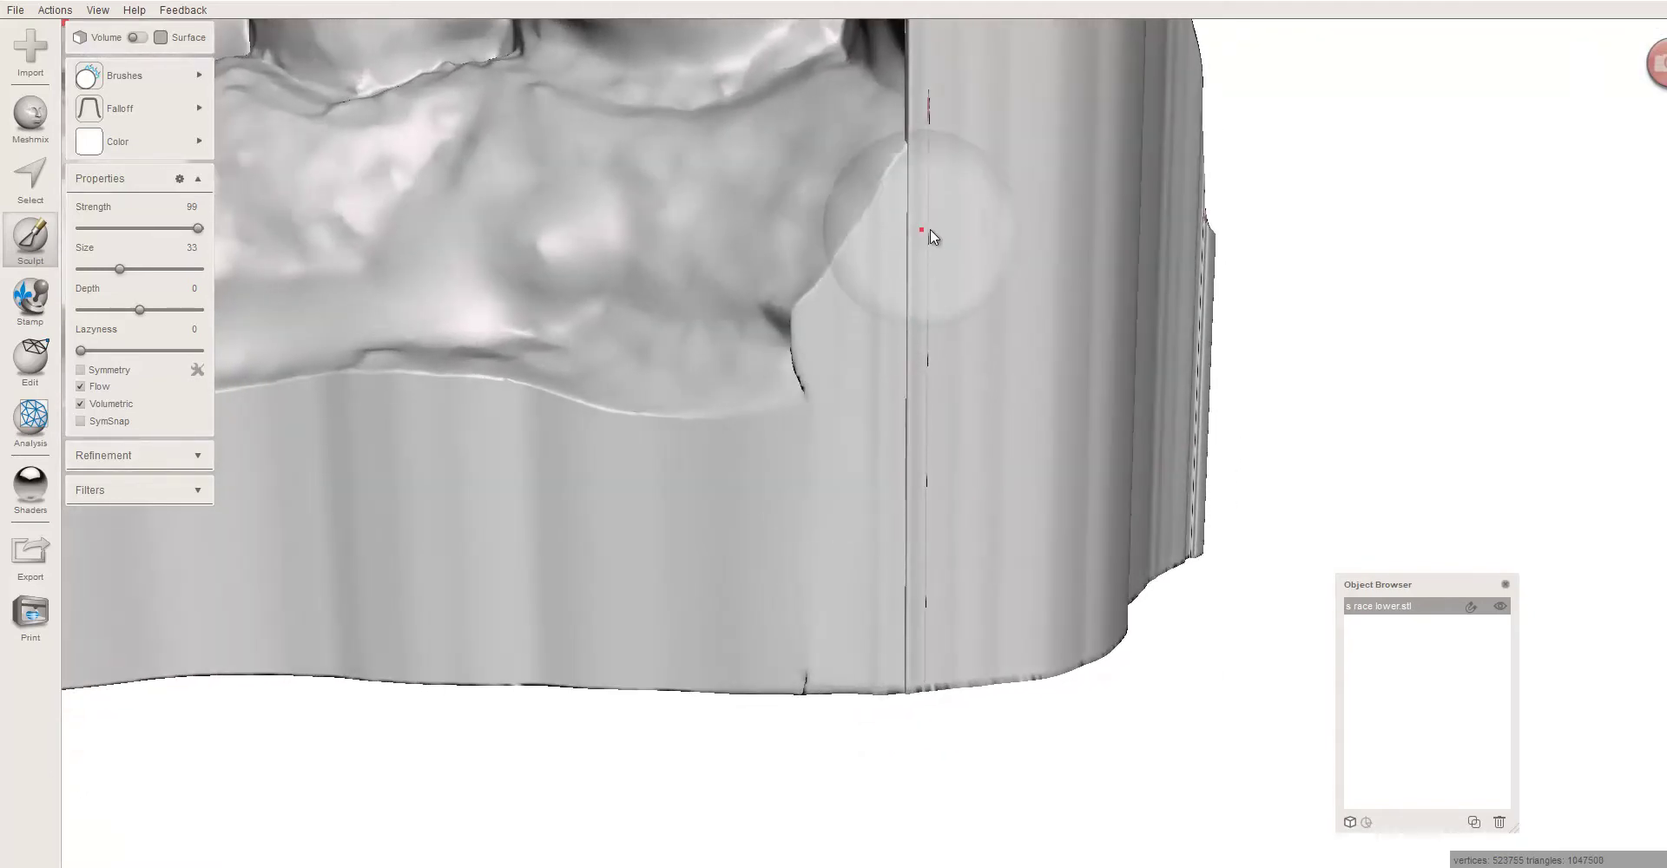
mouse_move(927, 250)
mouse_down()
mouse_move(912, 324)
mouse_move(917, 692)
mouse_move(911, 665)
mouse_up()
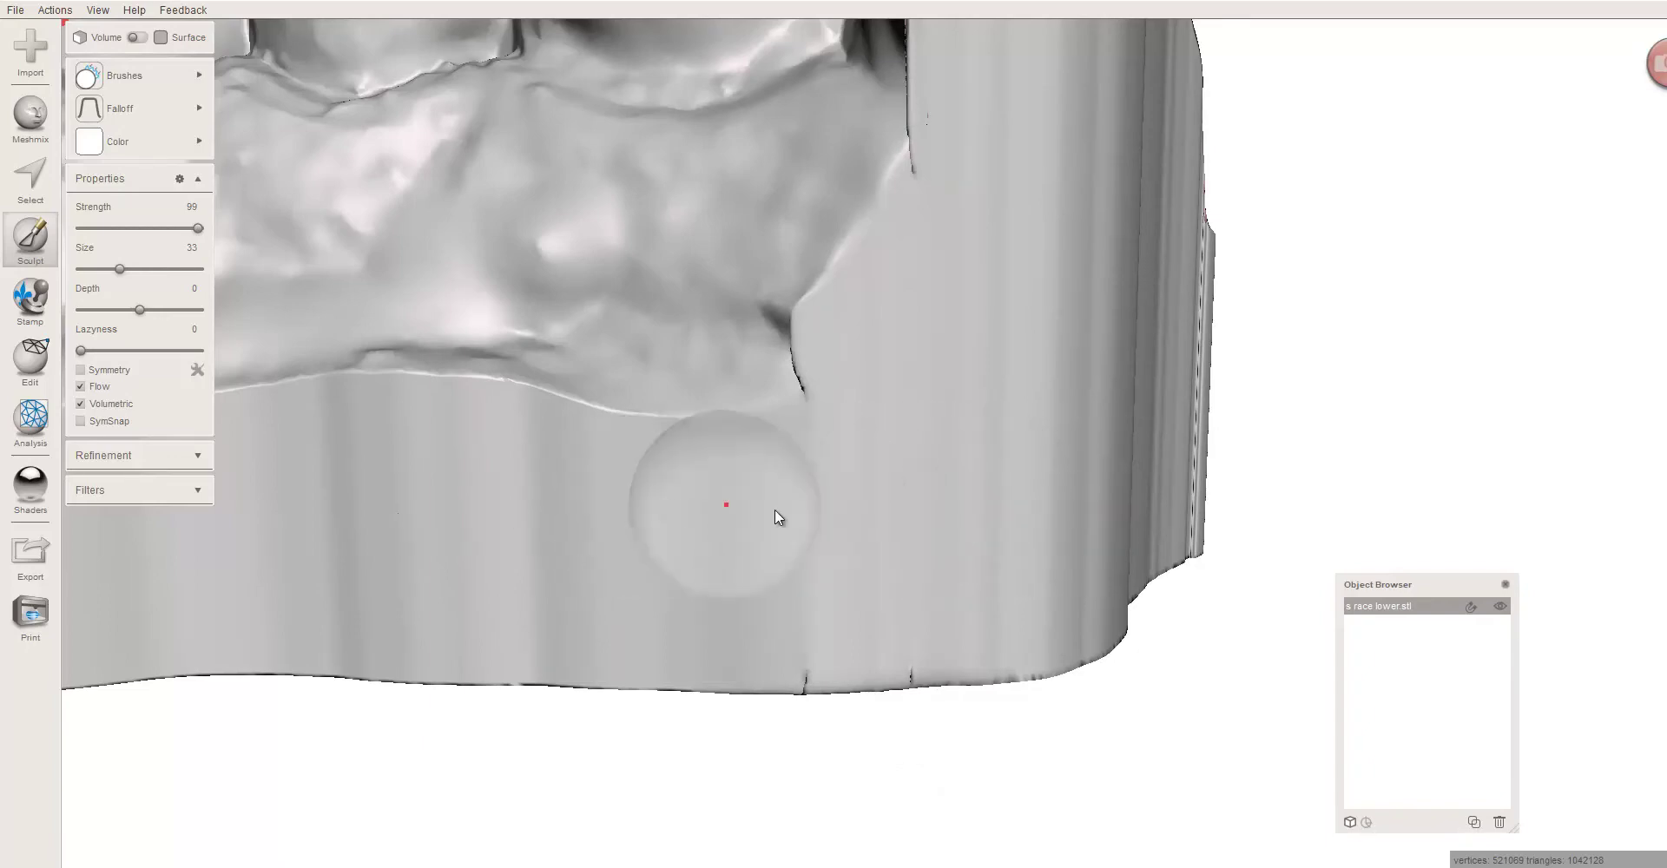
Step: Smooth the vertical slit along the outer rear edge of the base wall with the RobustSmooth brush, and finish sculpting
mouse_move(976, 517)
right_down()
mouse_move(873, 503)
mouse_move(947, 505)
right_up()
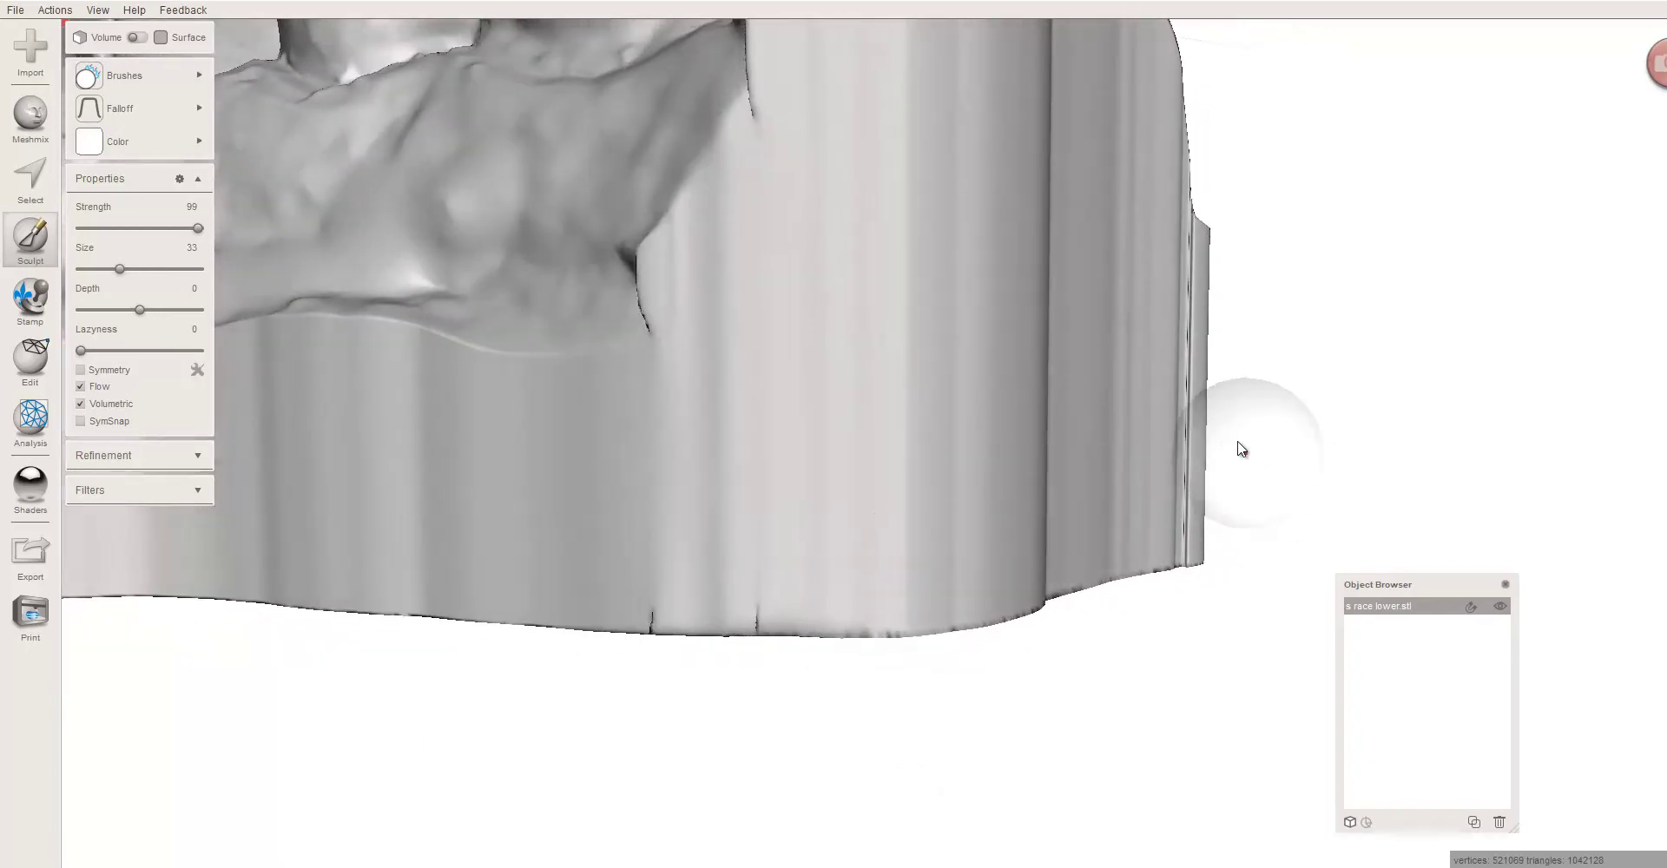
mouse_move(1187, 351)
mouse_down()
mouse_move(1191, 288)
mouse_move(1186, 374)
mouse_up()
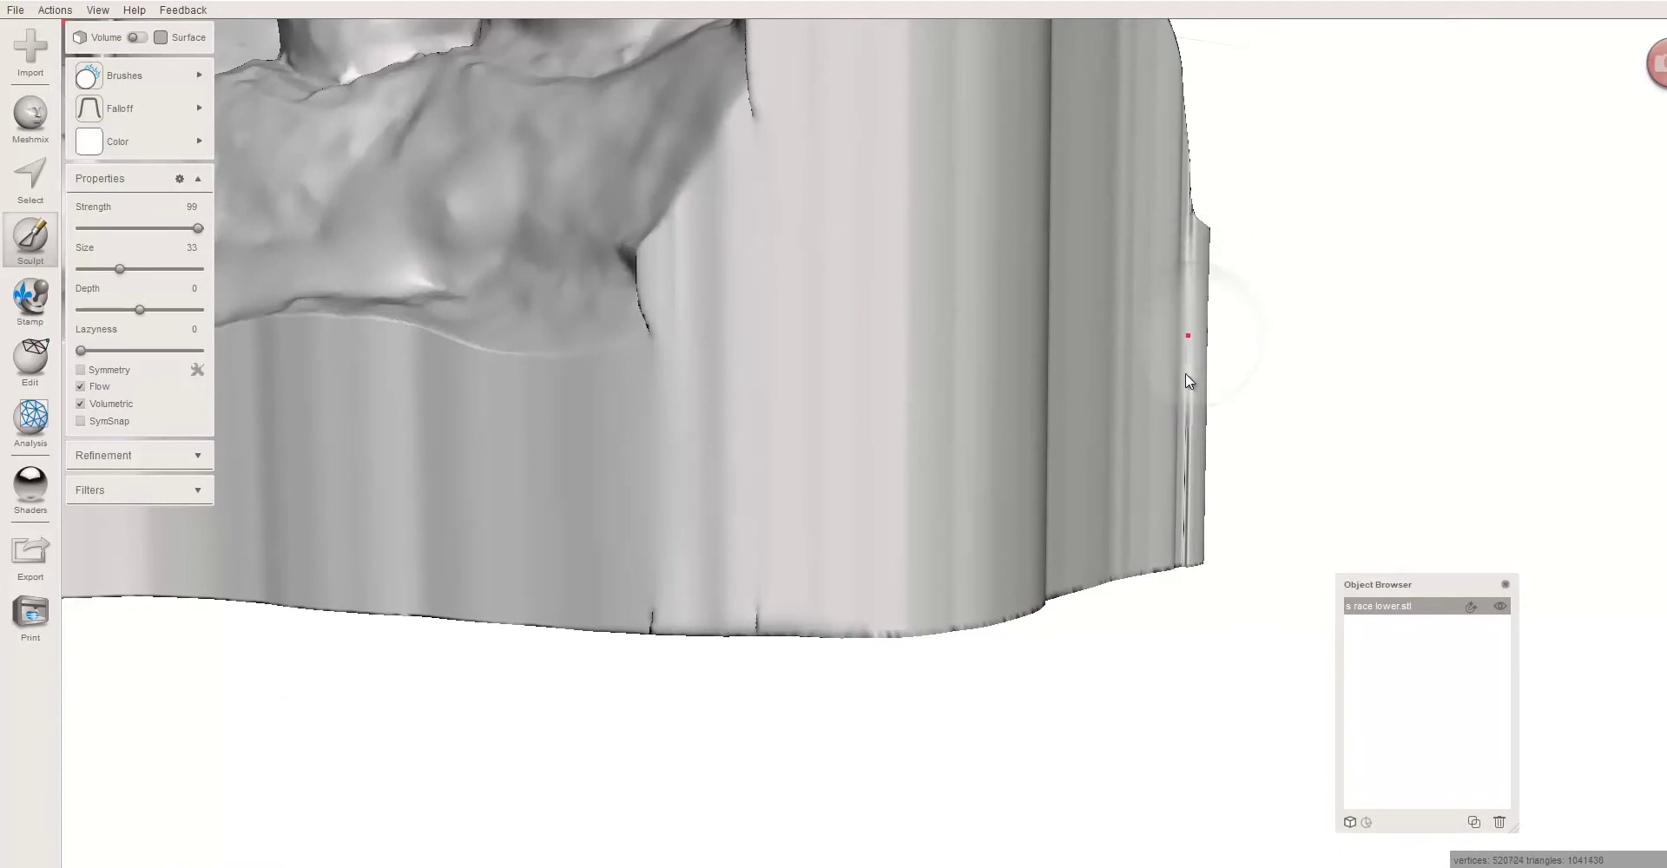
scroll(1285, 417, down, 4)
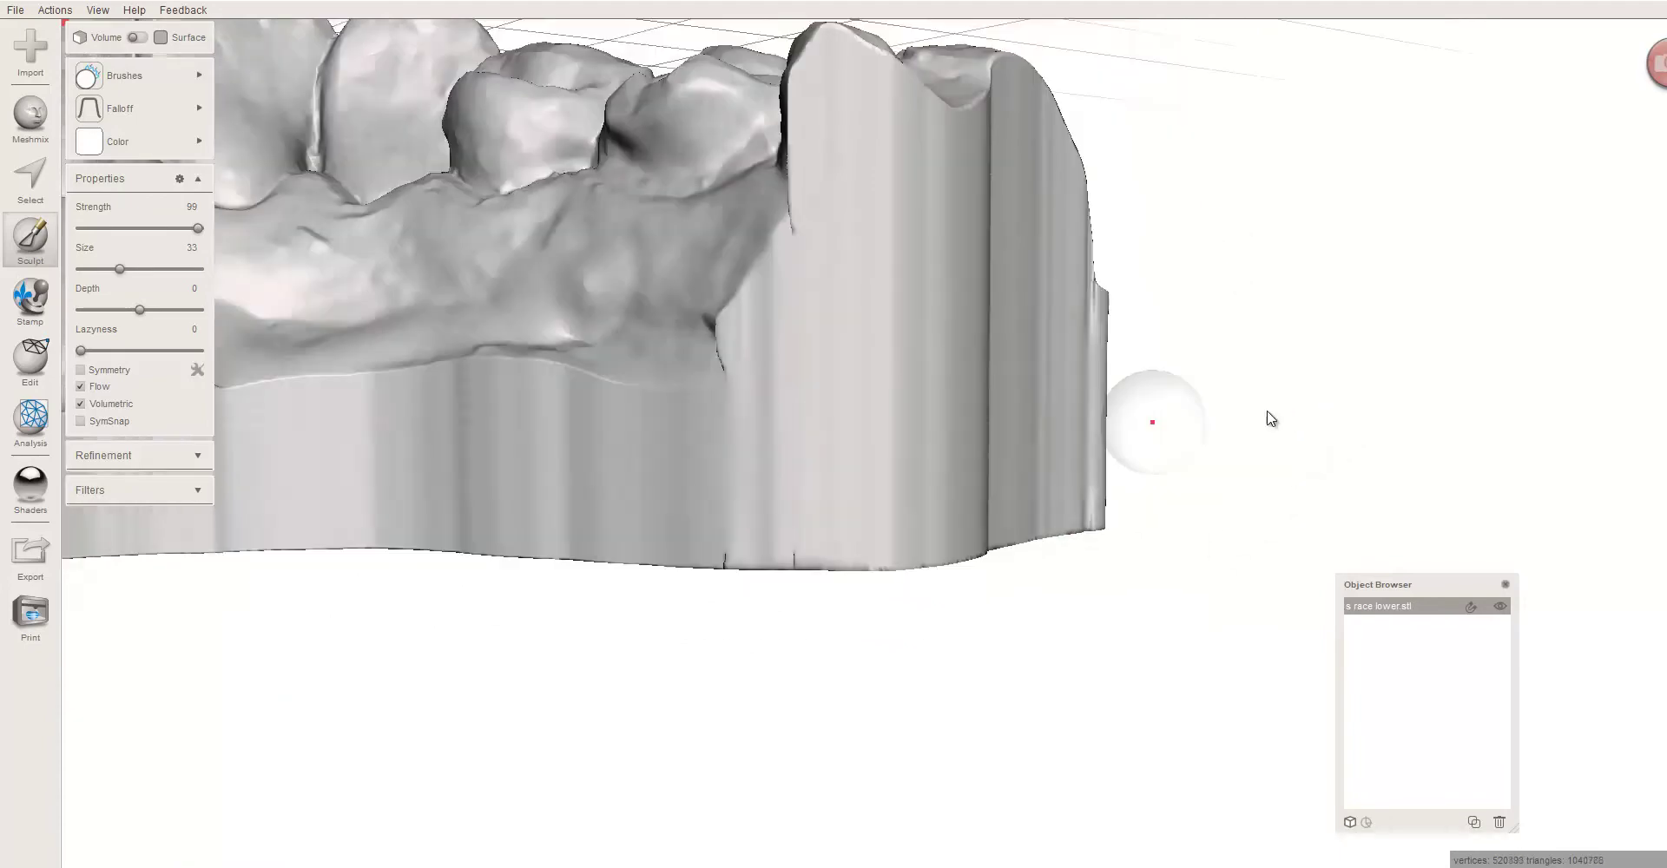
right_drag(1287, 413, 1331, 410)
scroll(1096, 430, down, 3)
mouse_move(798, 476)
right_down()
mouse_move(732, 555)
mouse_move(439, 455)
mouse_move(518, 400)
mouse_move(451, 421)
right_up()
key(Escape)
Step: Start a Plane Cut on the dental model and lower the horizontal cutting plane into the base, just below the front gum edge
middle_drag(694, 486, 977, 410)
right_drag(979, 417, 3, 338)
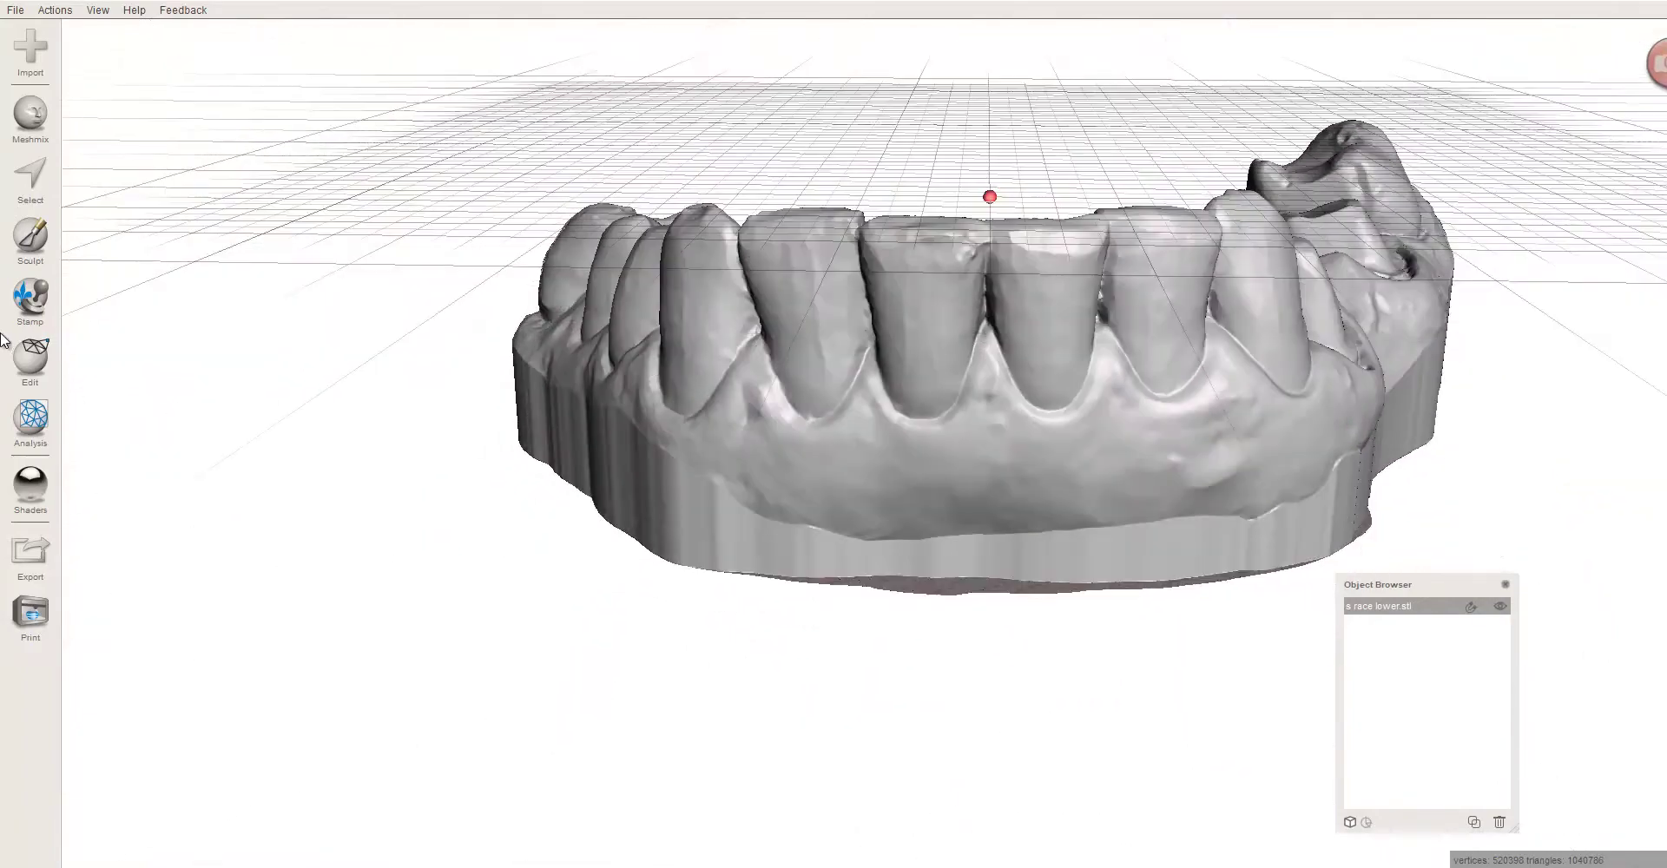
click(33, 369)
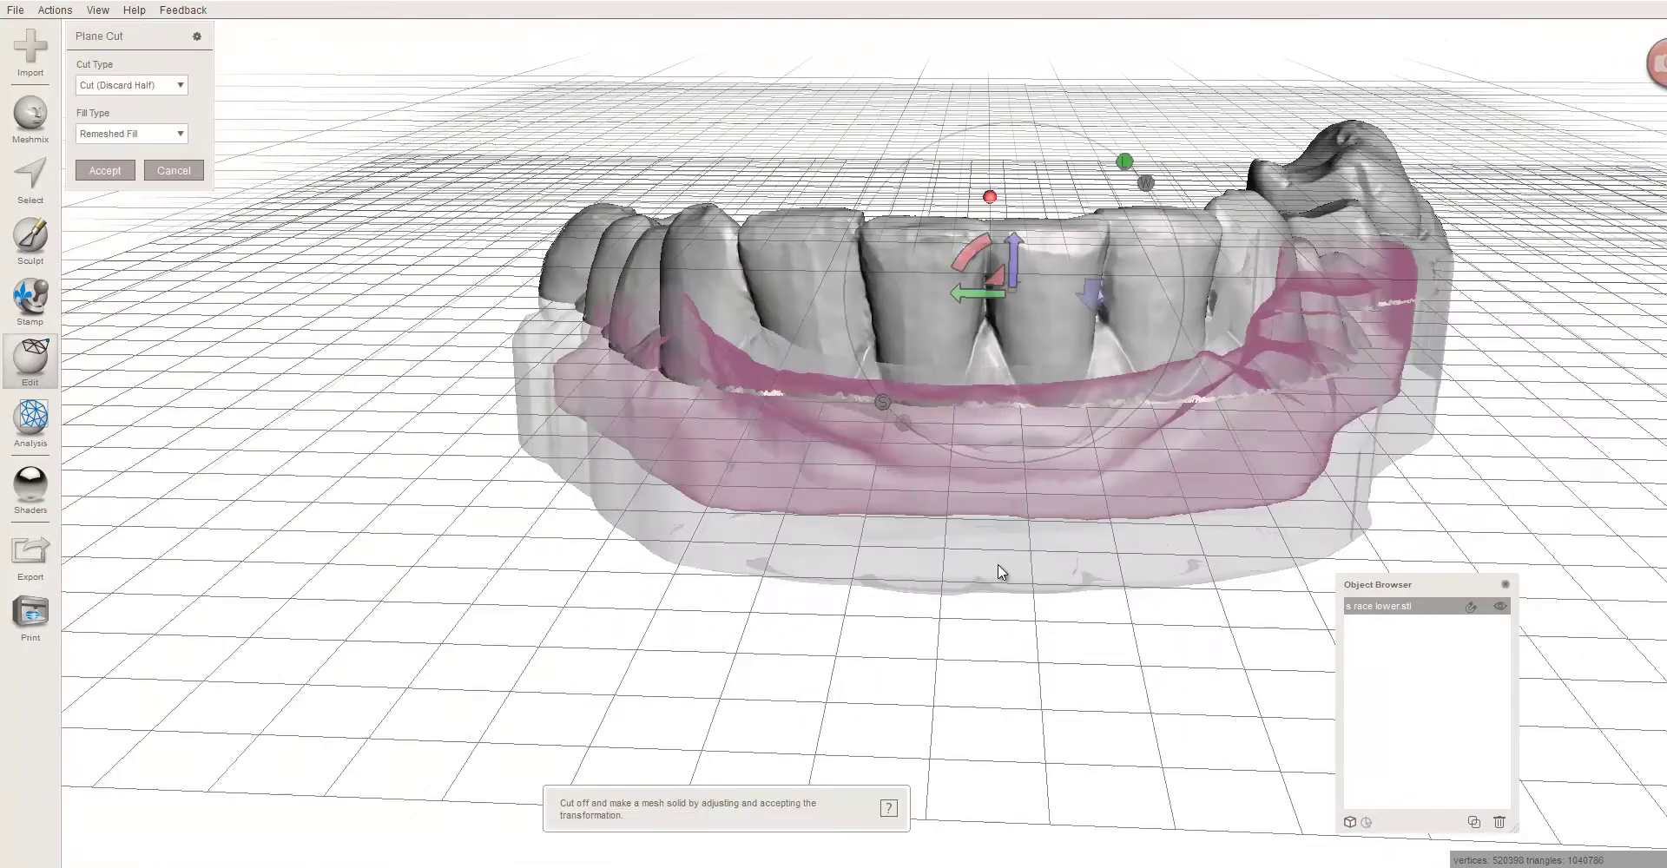
right_drag(998, 565, 1025, 550)
drag(1009, 243, 1008, 236)
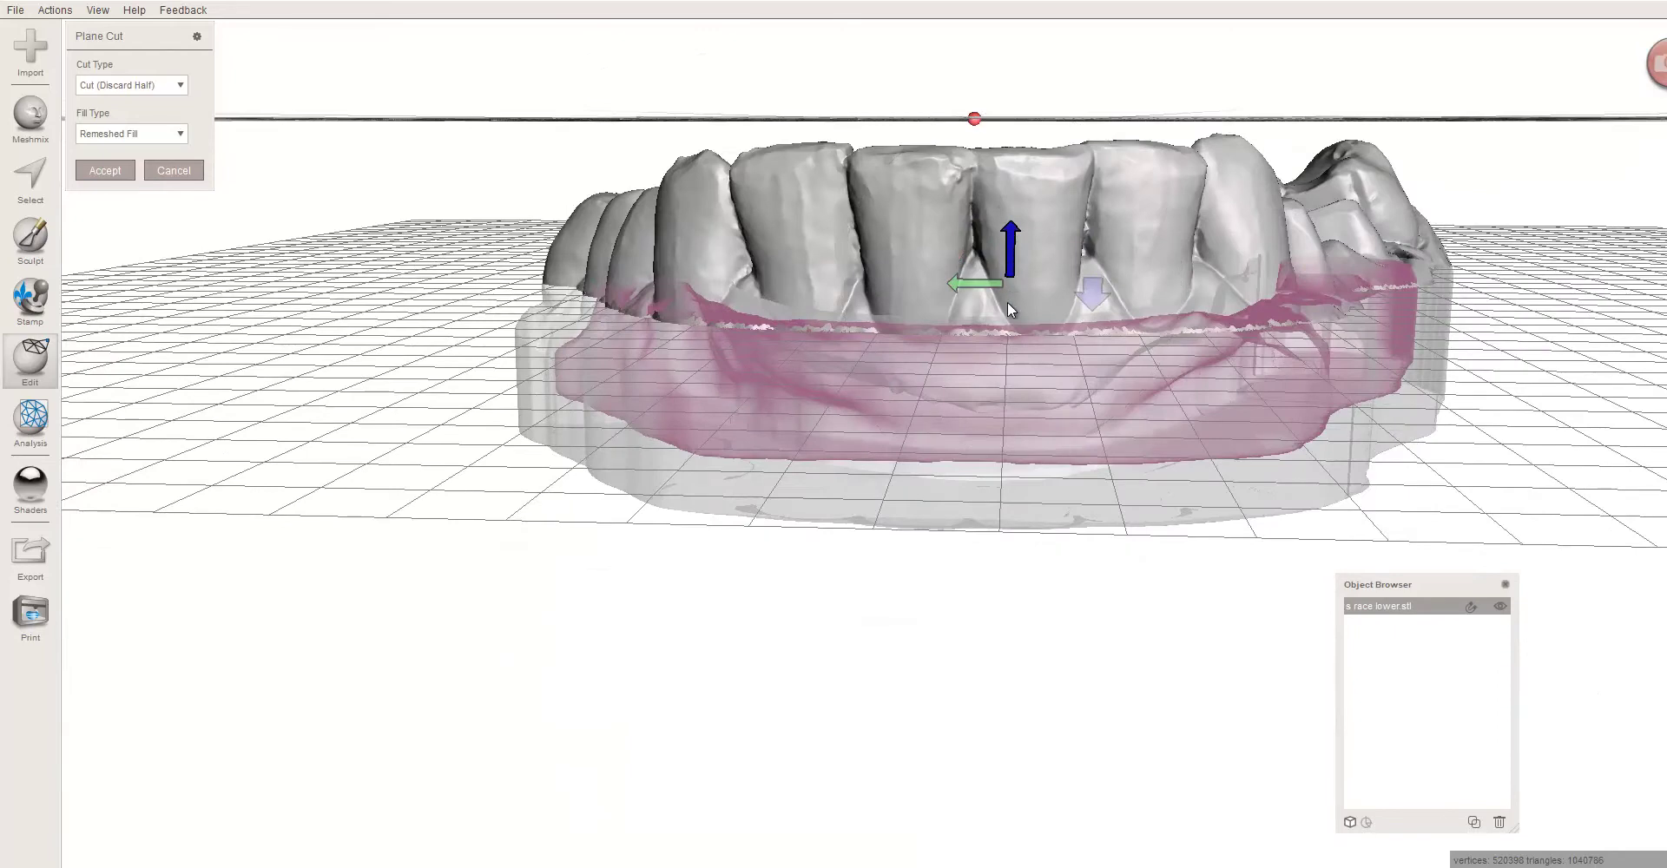
drag(1007, 301, 1006, 351)
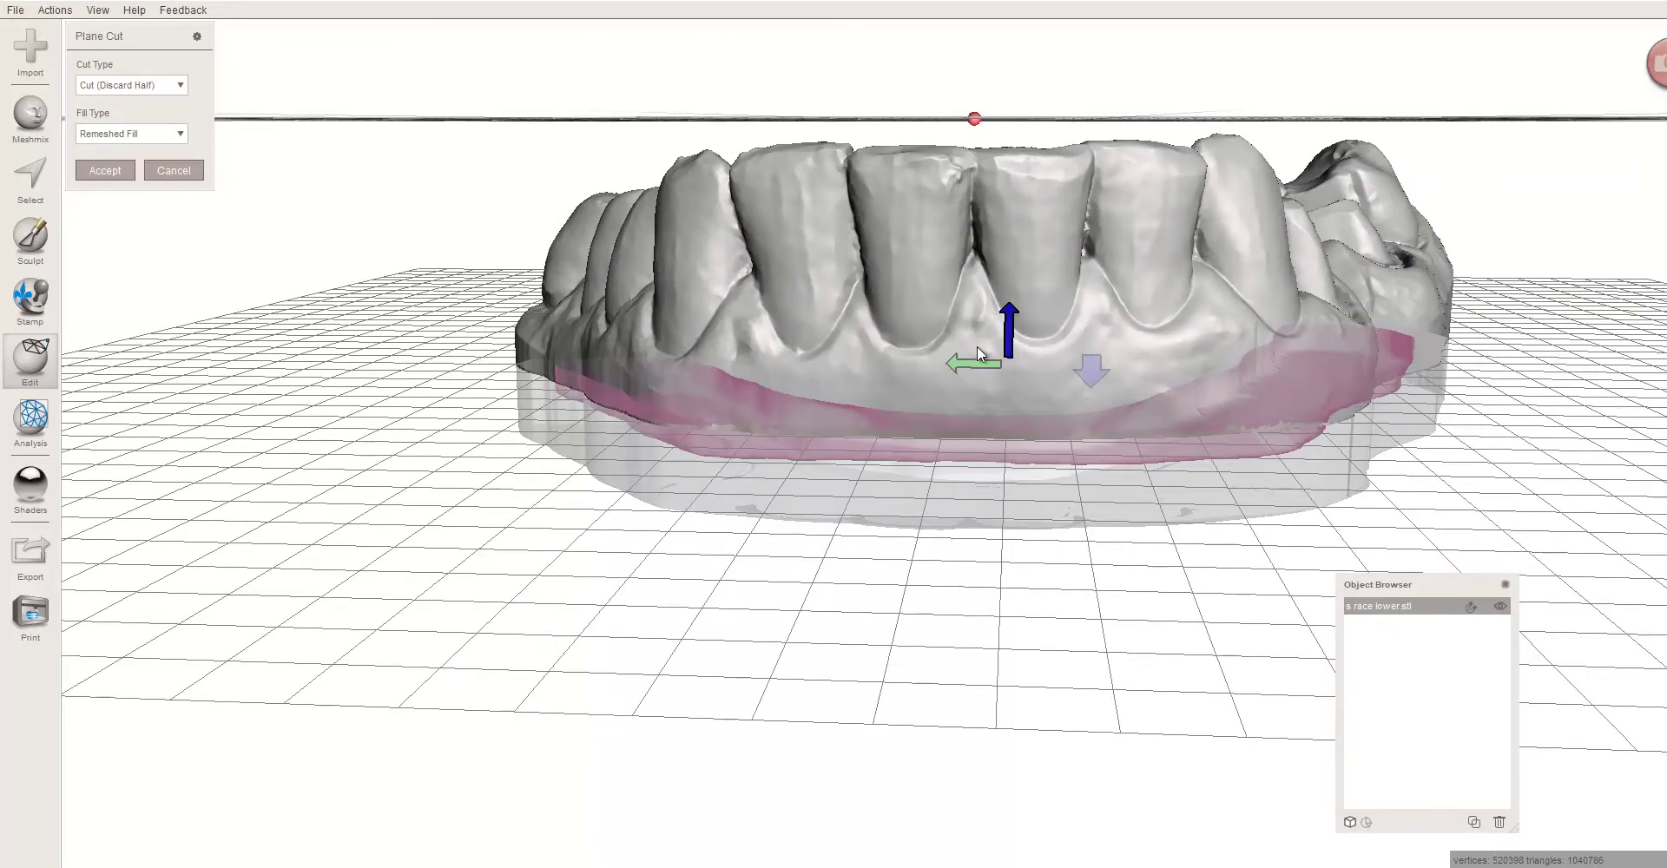
right_drag(977, 346, 1009, 555)
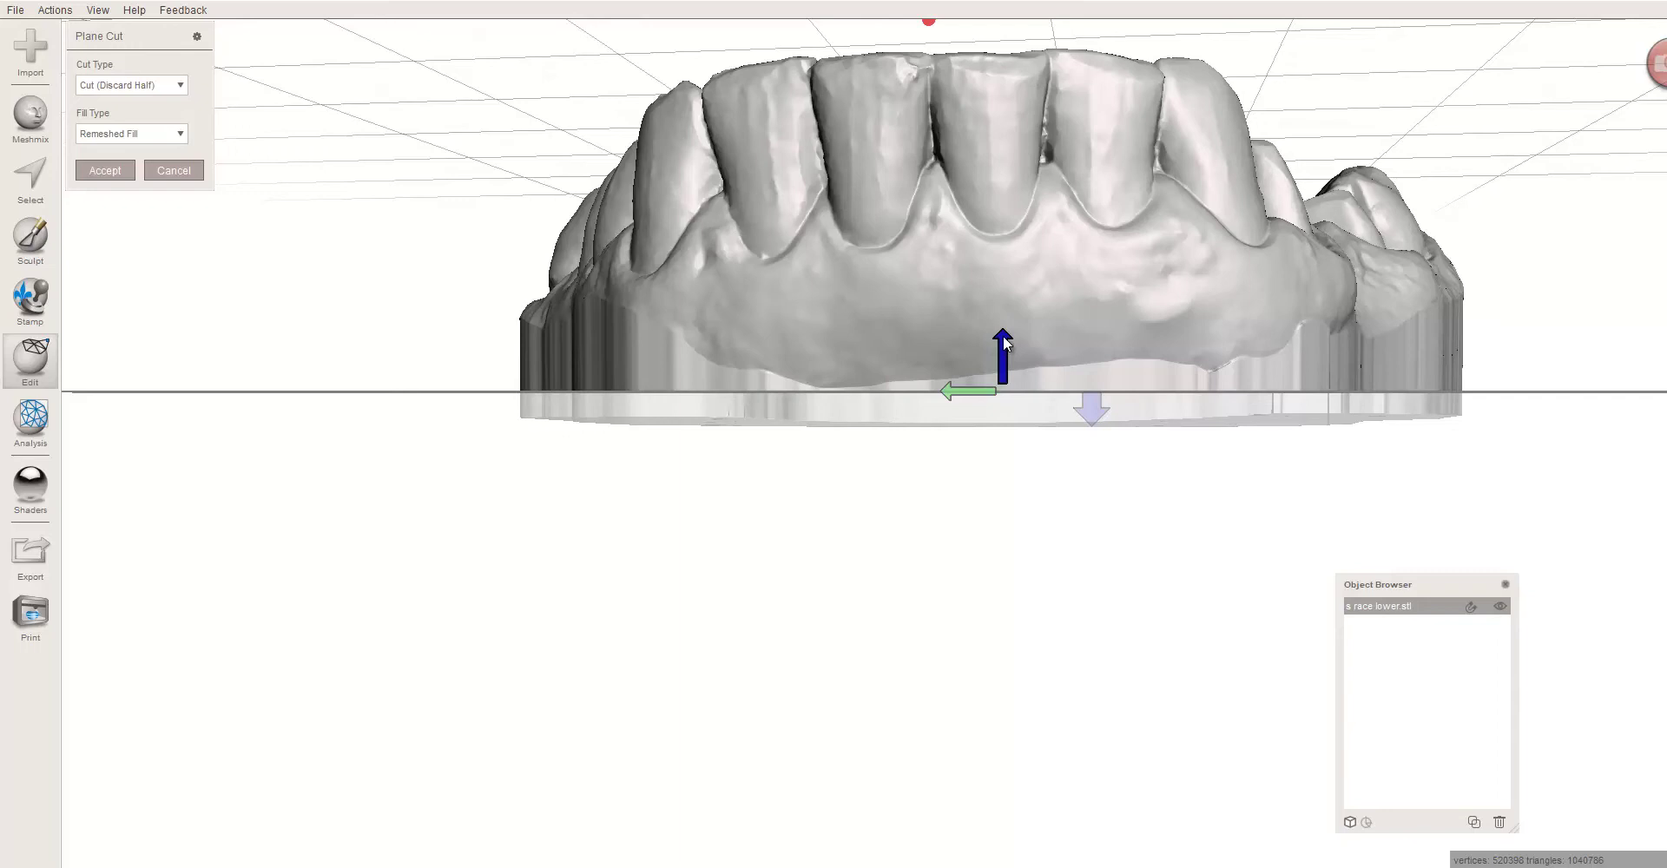
drag(1004, 334, 1008, 327)
Step: Examine where the cutting plane crosses the base all around the arch, from the rear, the front and above
right_drag(1019, 502, 1547, 522)
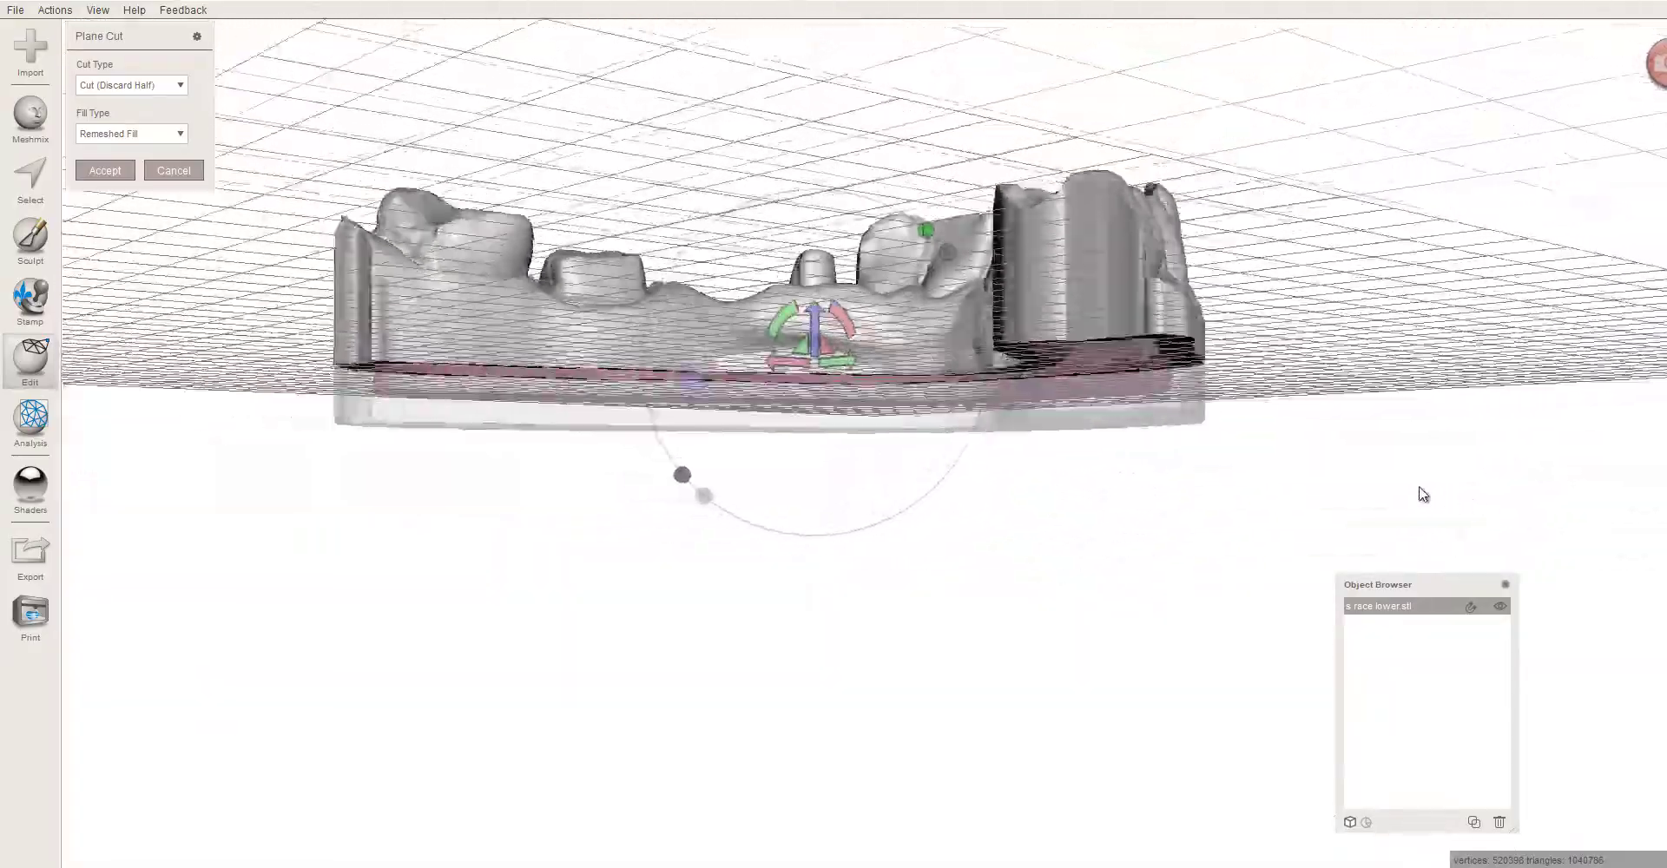
right_drag(1422, 494, 1030, 382)
right_drag(1522, 295, 914, 267)
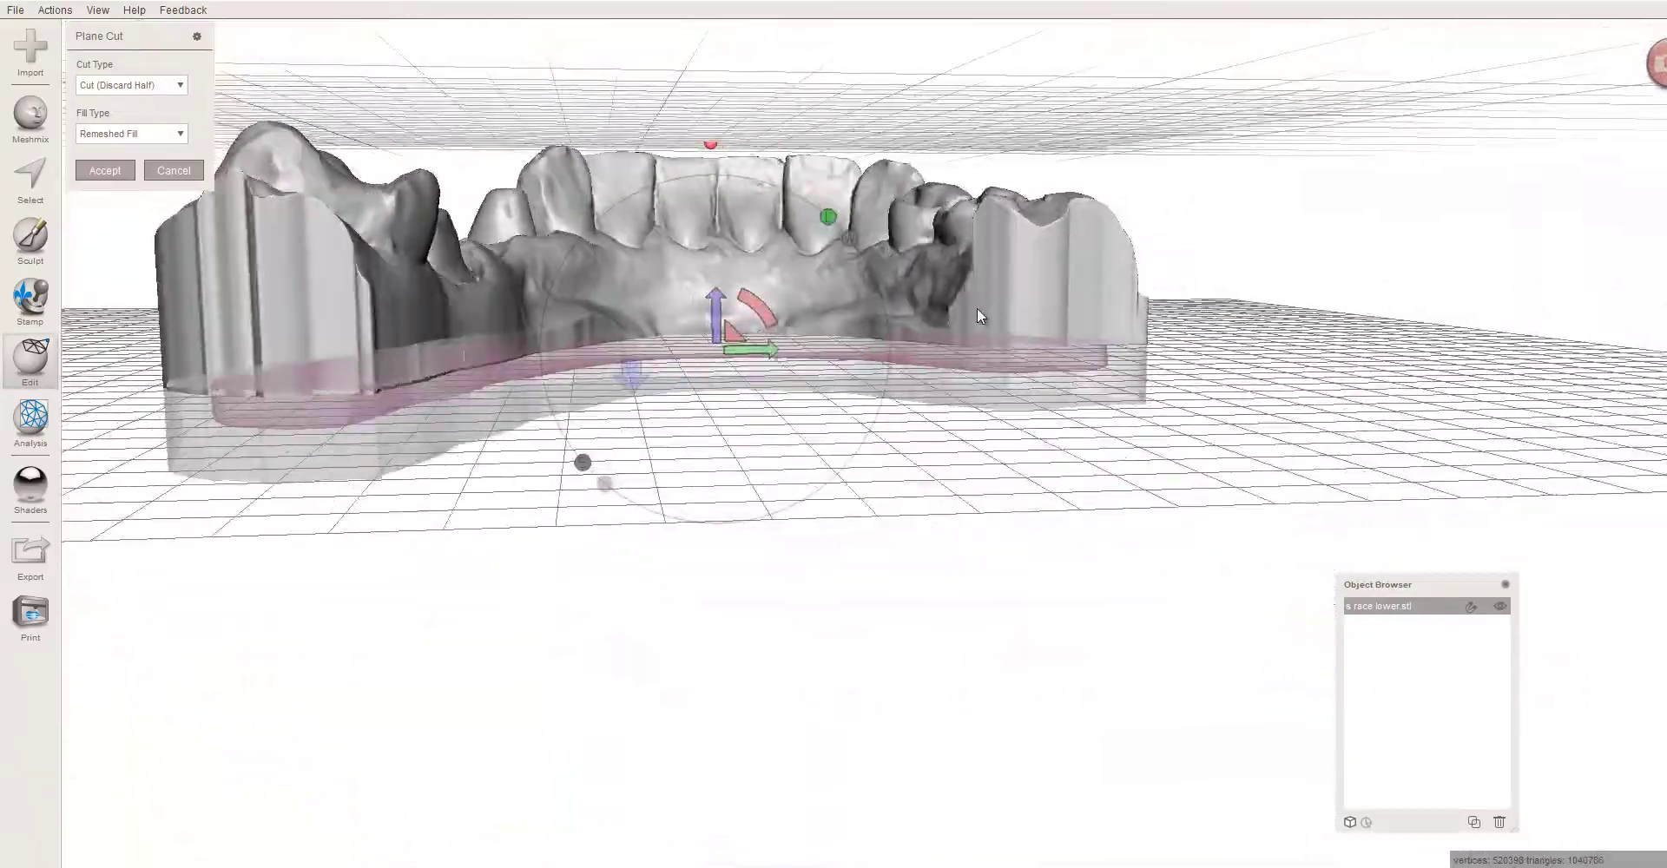
right_drag(977, 309, 1389, 330)
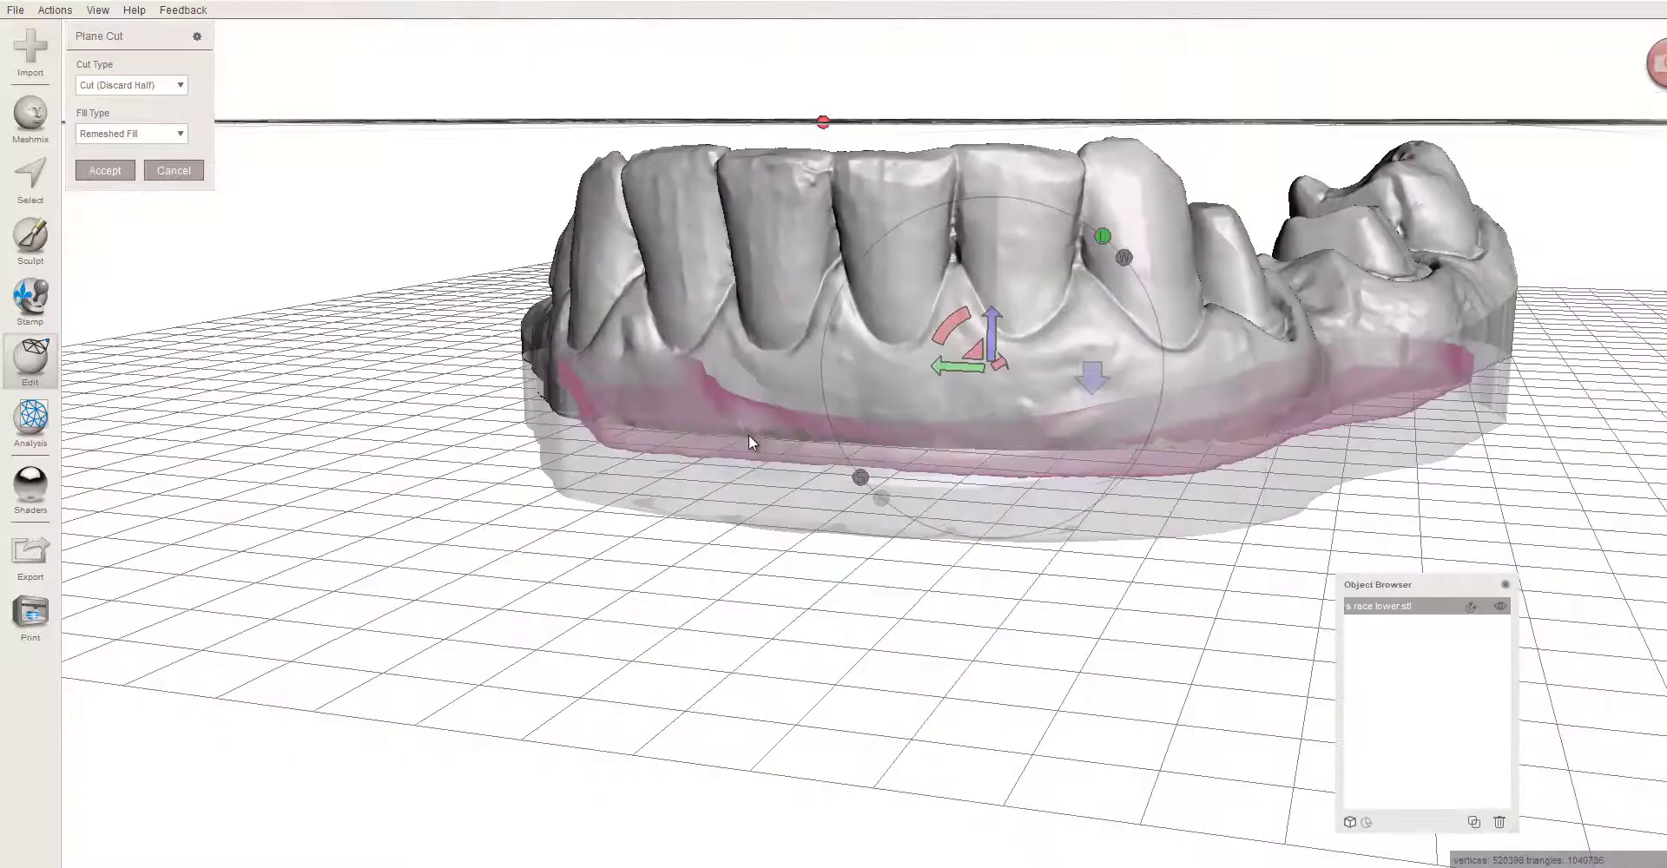
right_drag(748, 435, 826, 497)
scroll(785, 436, down, 2)
right_drag(1020, 388, 984, 466)
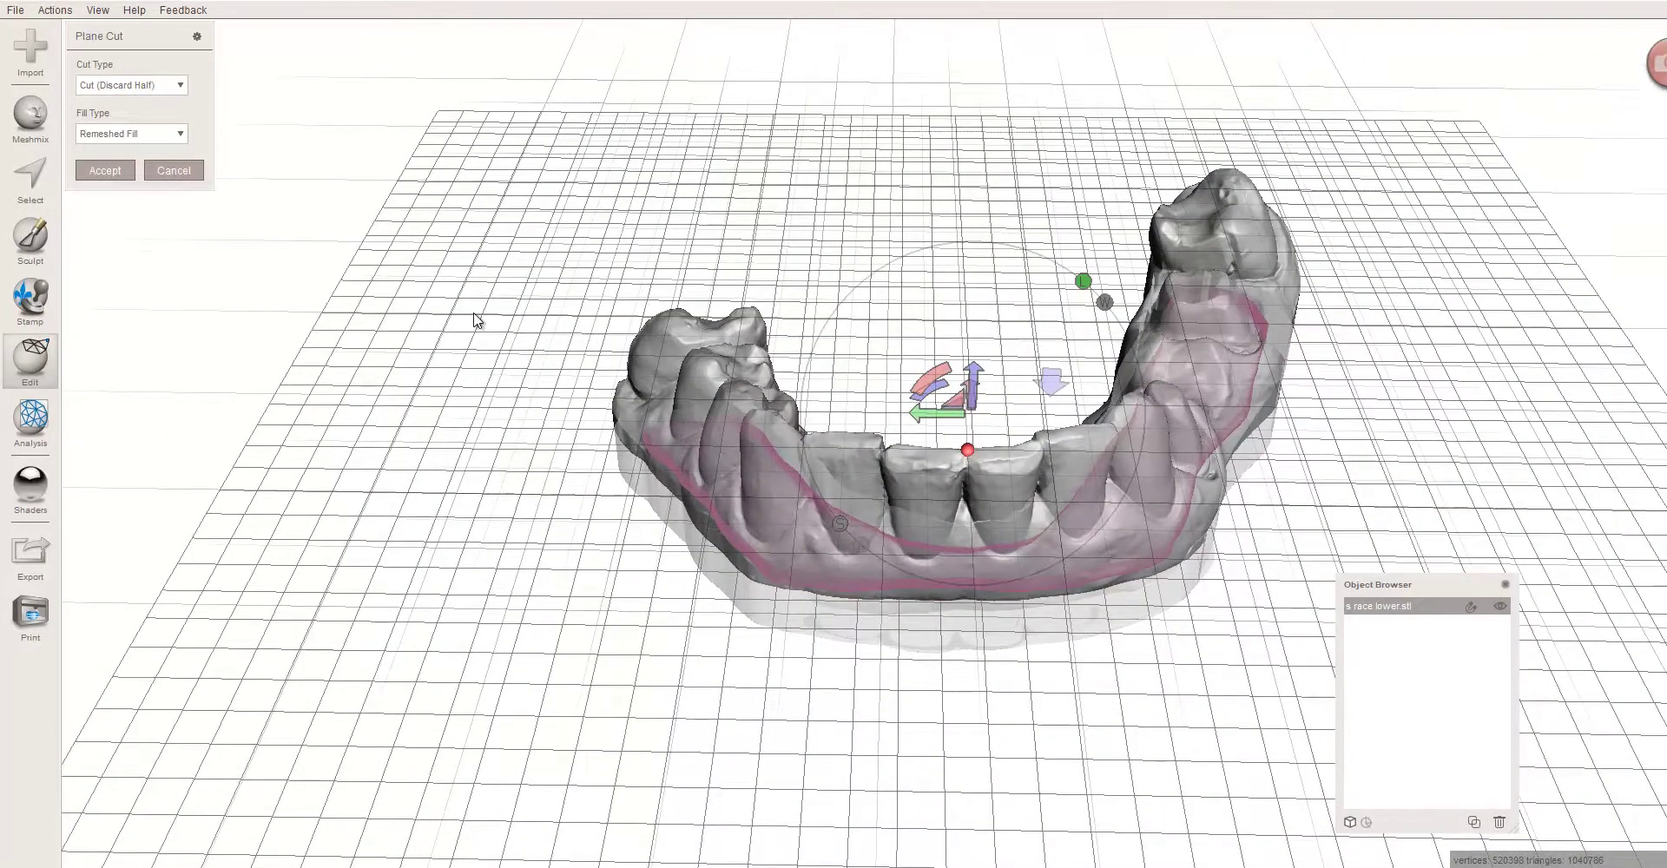